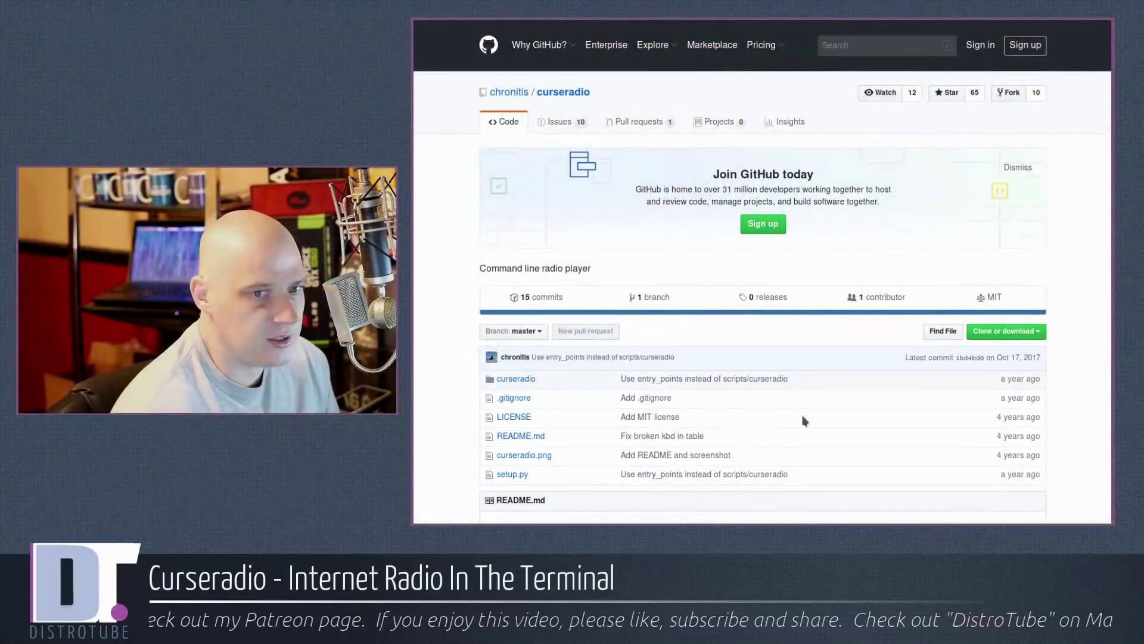
Scroll the curseradio README down to its screenshot and Key(s)/Command table, then back up.
{"action": "scroll", "coordinate": [924, 348], "scroll_direction": "down", "scroll_amount": 2}
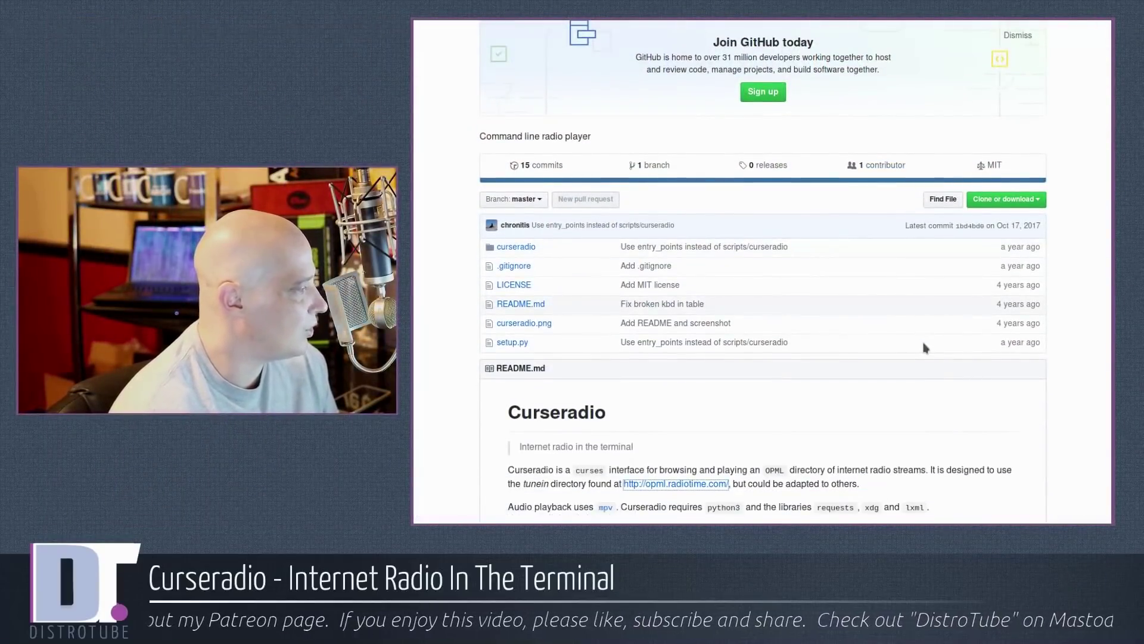
{"action": "scroll", "coordinate": [925, 348], "scroll_direction": "down", "scroll_amount": 3}
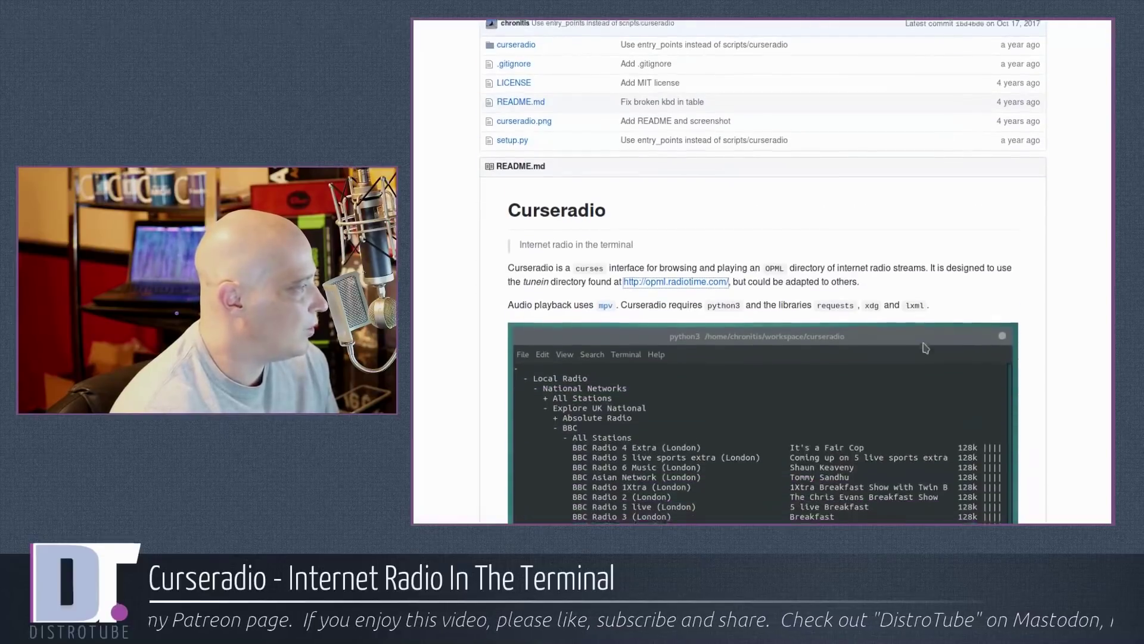
{"action": "scroll", "coordinate": [925, 348], "scroll_direction": "down", "scroll_amount": 3}
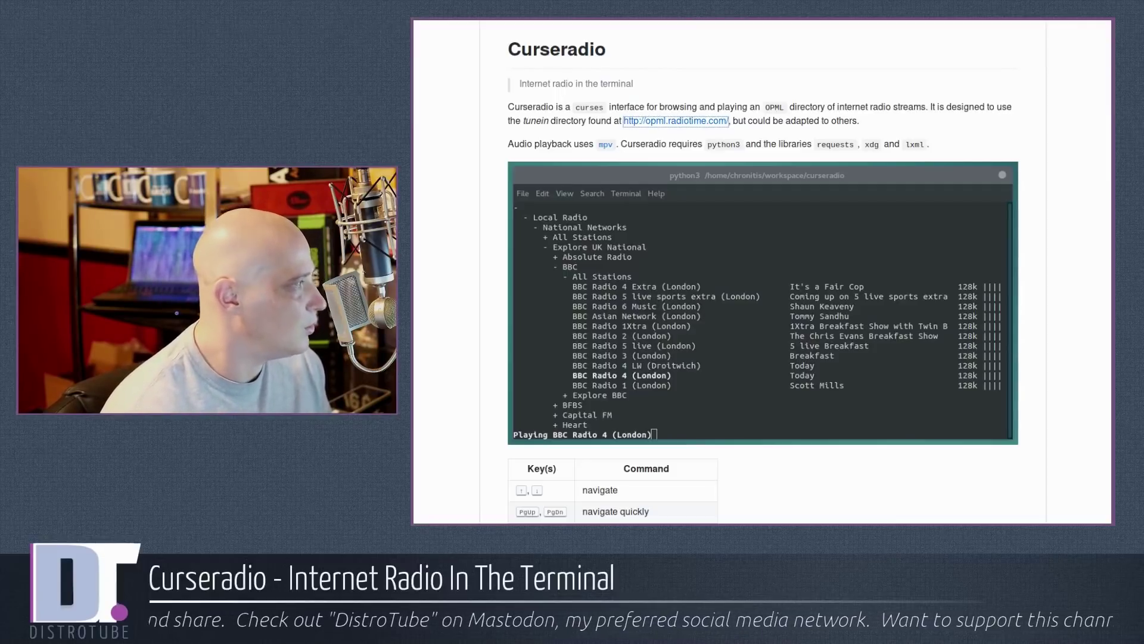
{"action": "scroll", "coordinate": [910, 465], "scroll_direction": "down", "scroll_amount": 4}
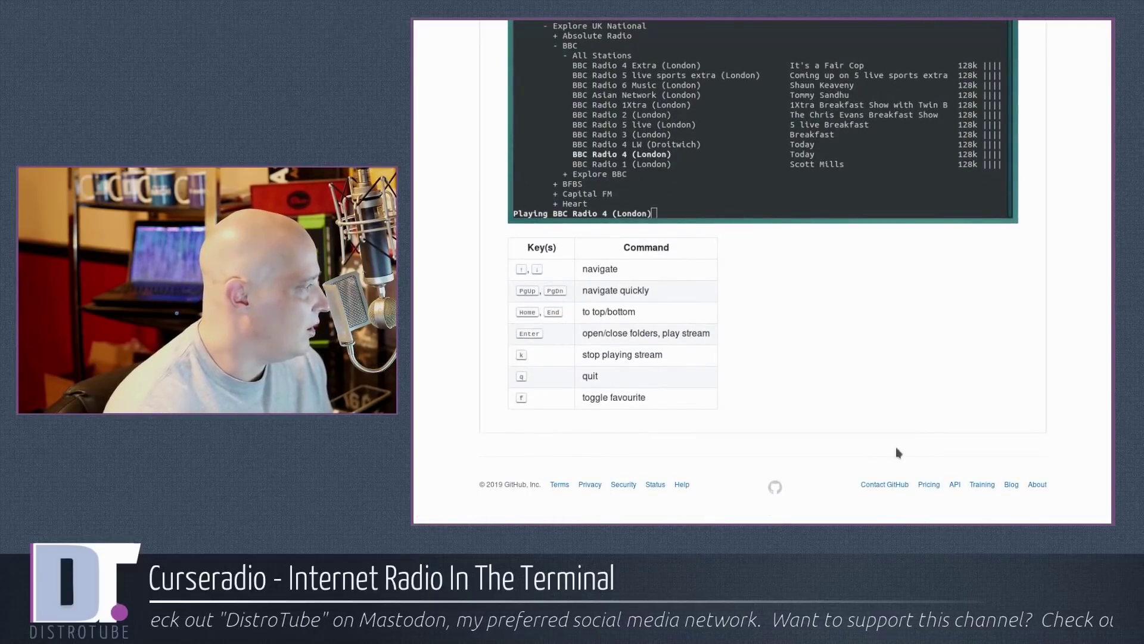
{"action": "scroll", "coordinate": [1075, 389], "scroll_direction": "up", "scroll_amount": 10}
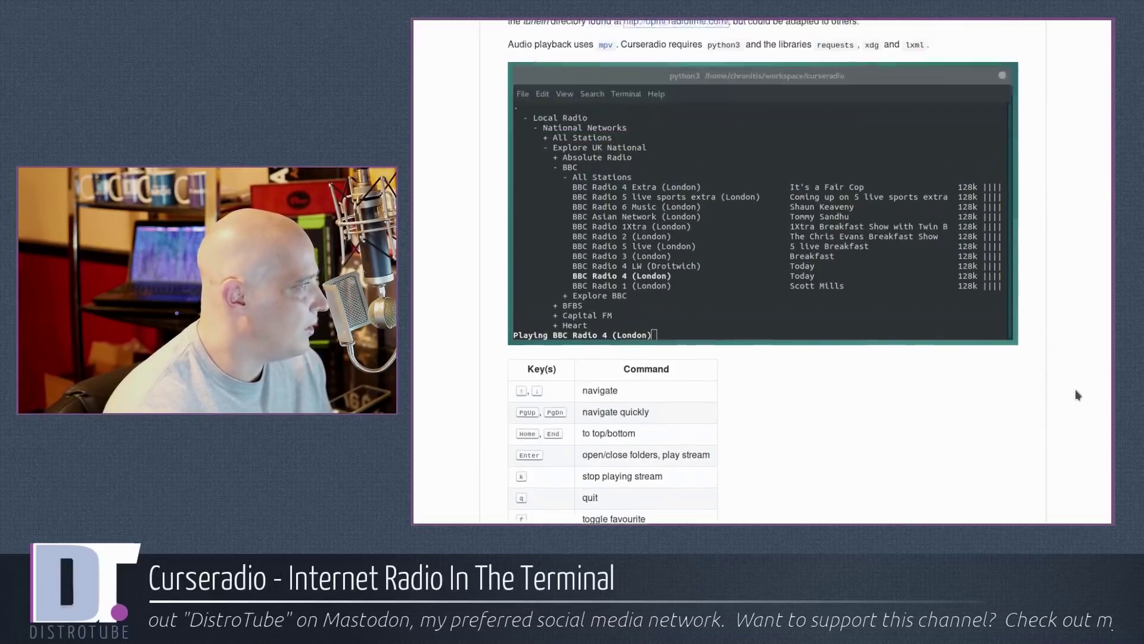
{"action": "scroll", "coordinate": [1076, 394], "scroll_direction": "up", "scroll_amount": 1}
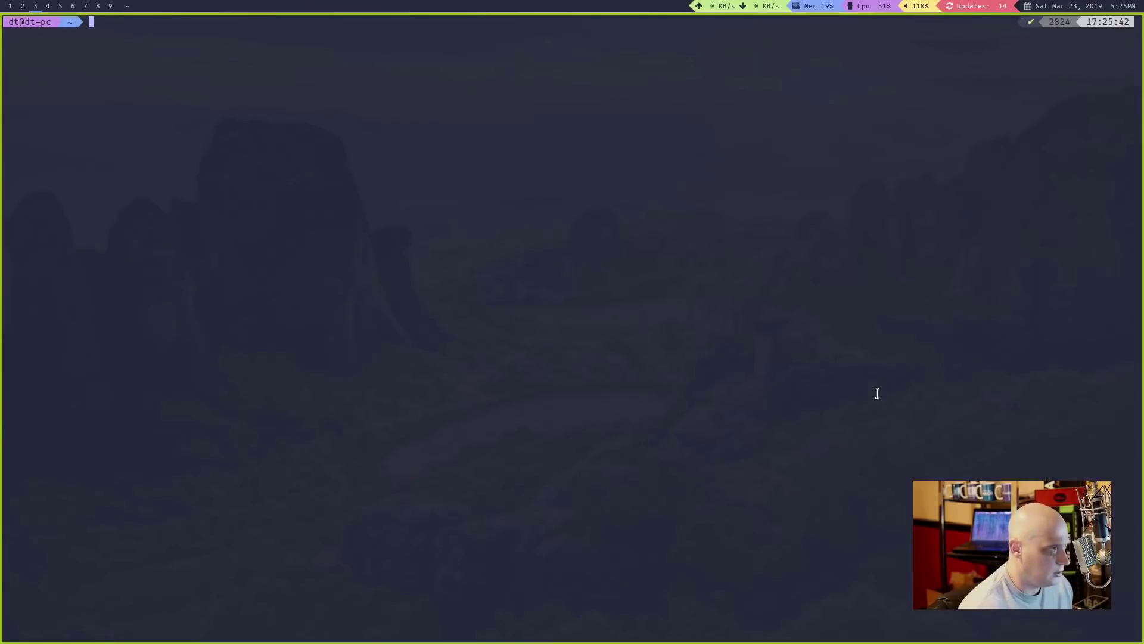
Enlarge the st terminal font and launch curseradio from the shell prompt.
{"action": "key", "text": "ctrl+equal"}
{"action": "key", "text": "ctrl+equal"}
{"action": "key", "text": "ctrl+equal"}
{"action": "key", "text": "ctrl+equal"}
{"action": "key", "text": "ctrl+equal"}
{"action": "key", "text": "ctrl+equal"}
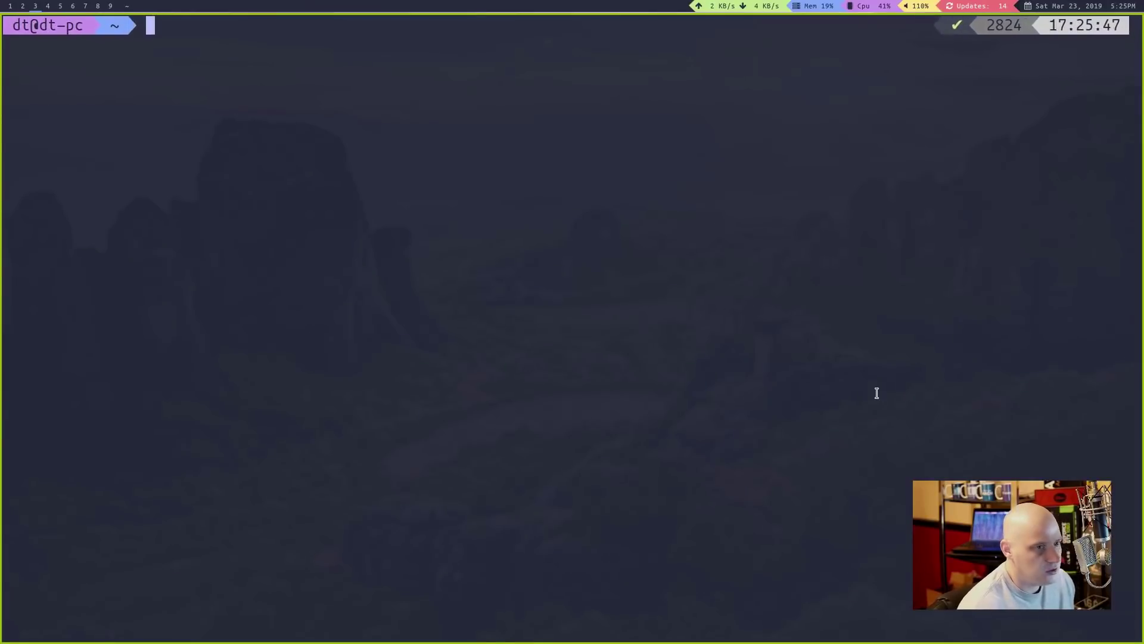
{"action": "type", "text": "curse"}
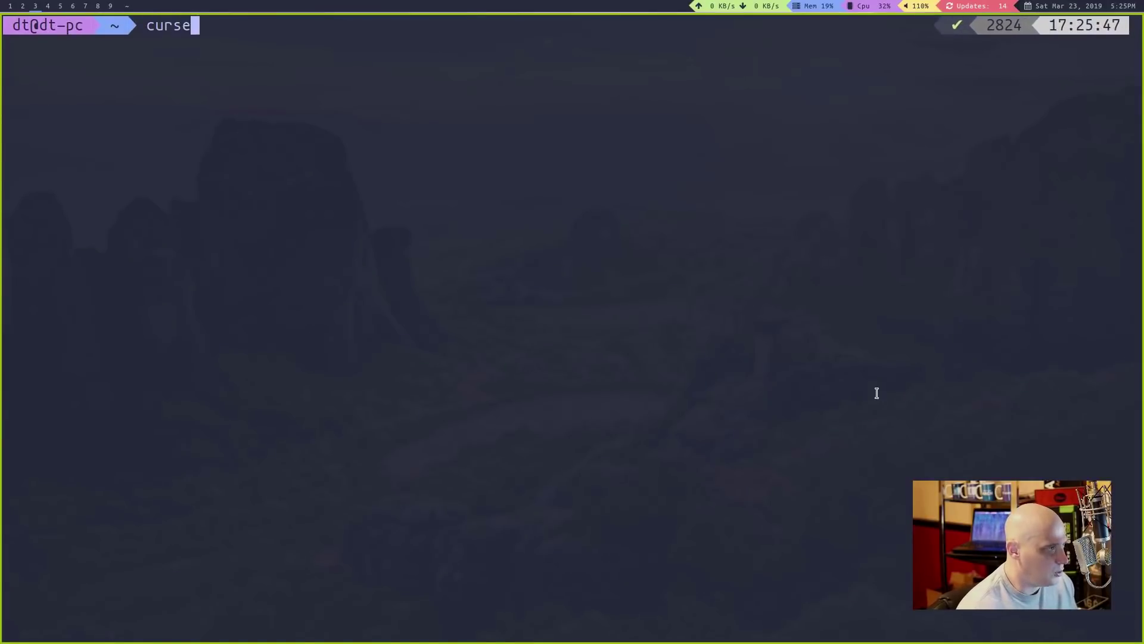
{"action": "type", "text": "radio"}
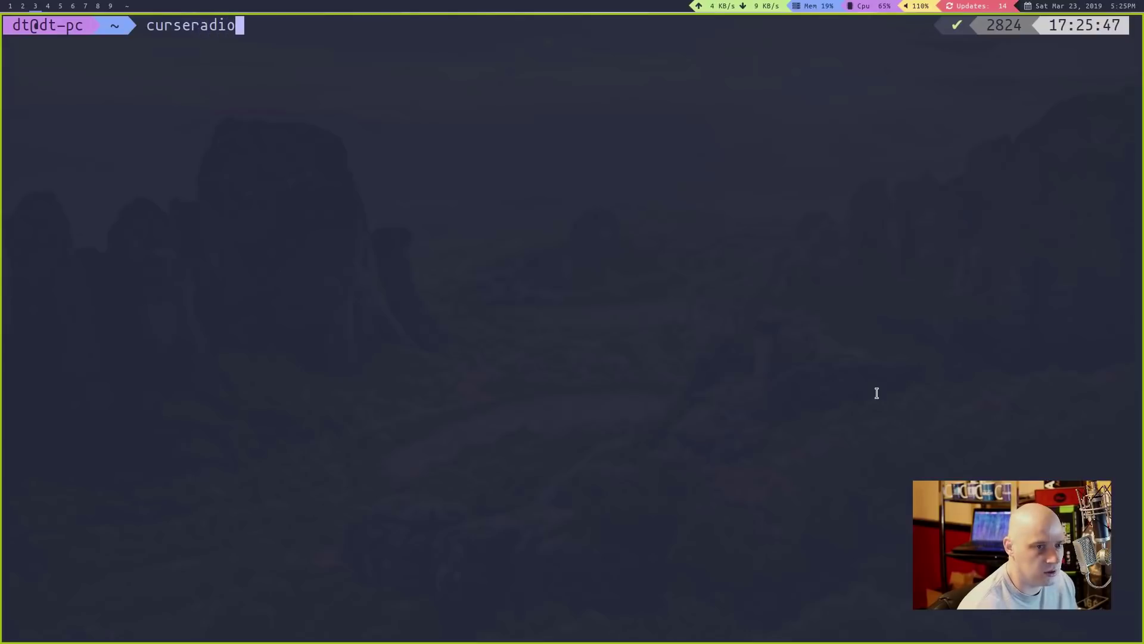
{"action": "key", "text": "Return"}
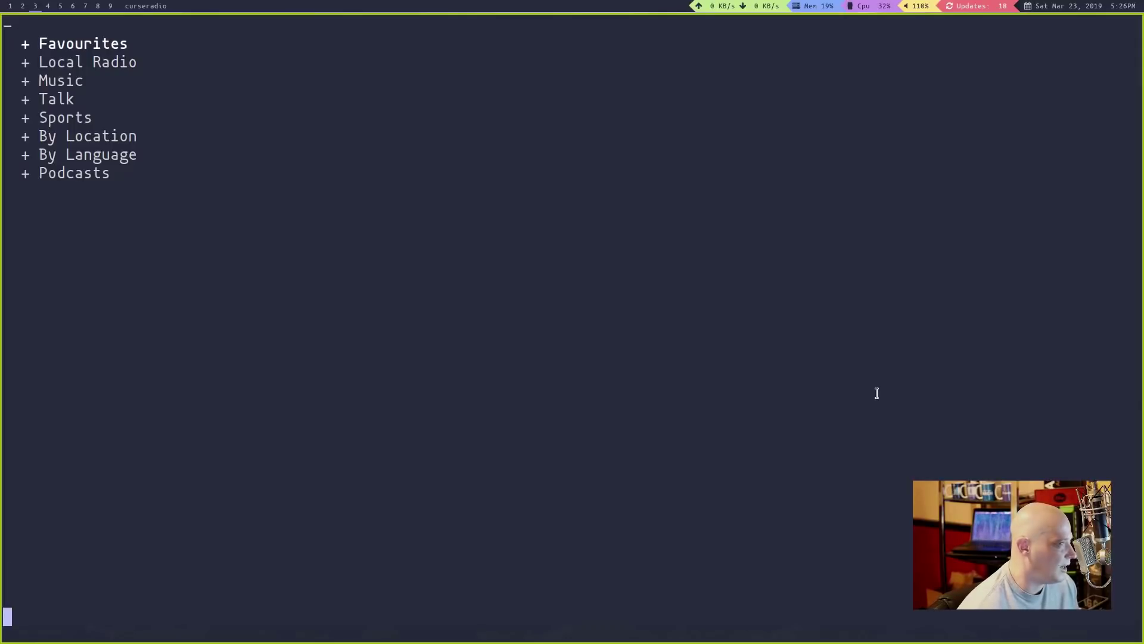
Peek into Favourites, then expand Local Radio down to its FM station list.
{"action": "key", "text": "Return"}
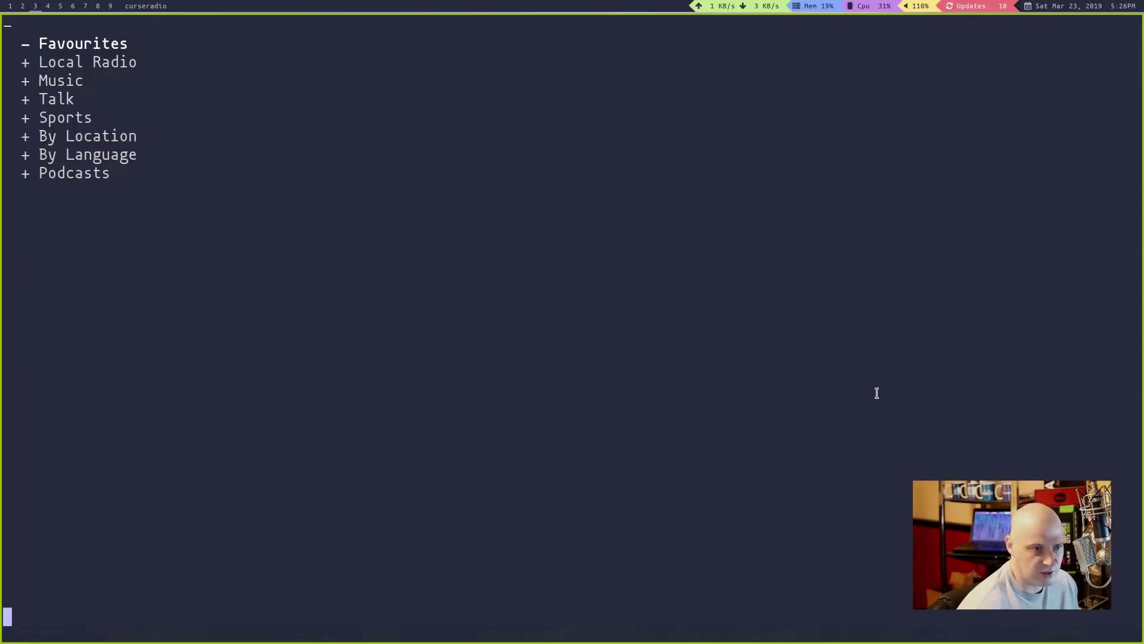
{"action": "key", "text": "Return"}
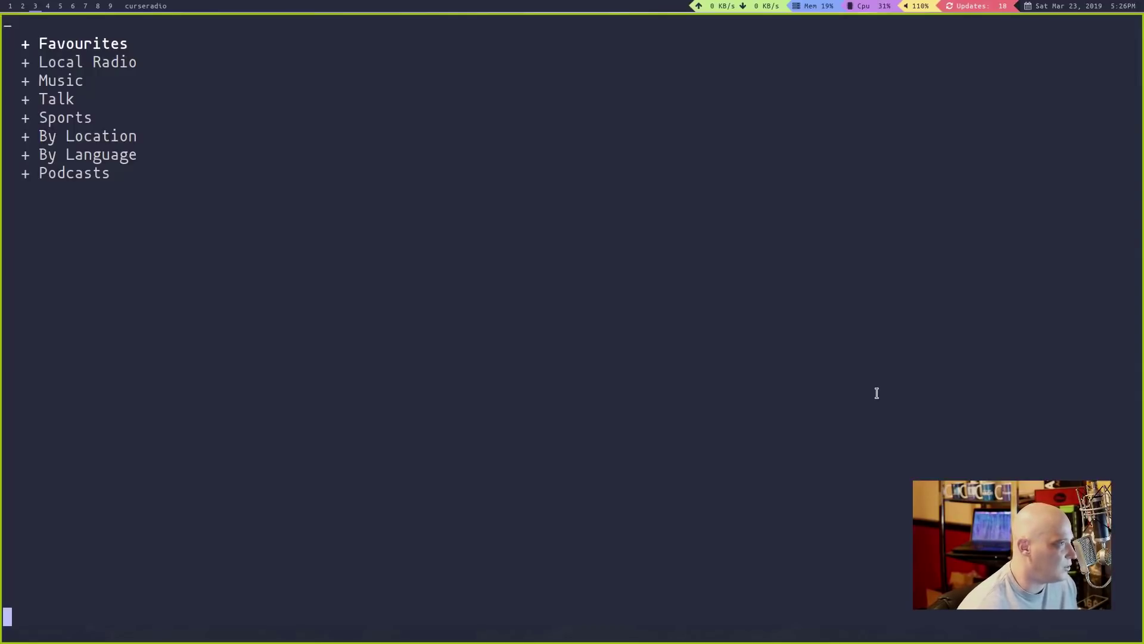
{"action": "key", "text": "Down"}
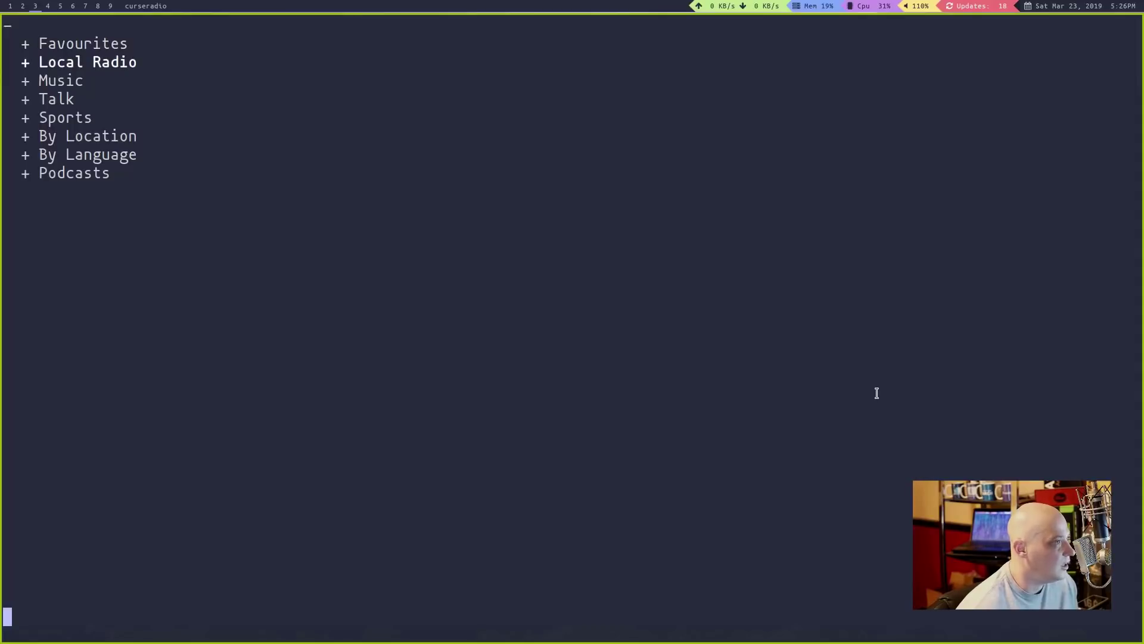
{"action": "key", "text": "Return"}
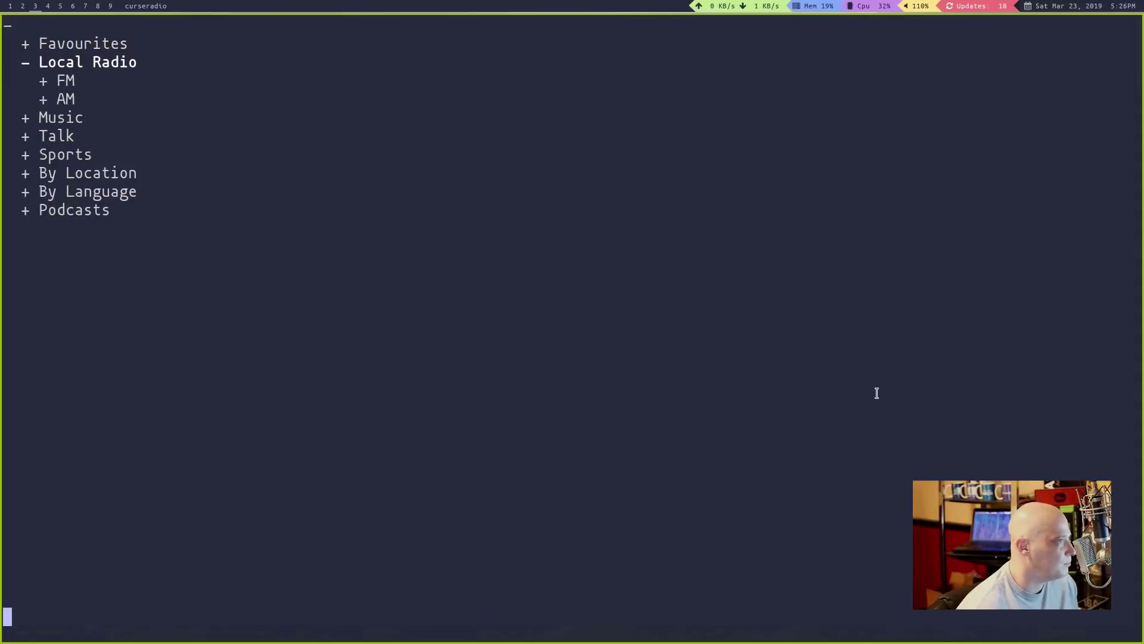
{"action": "key", "text": "Down"}
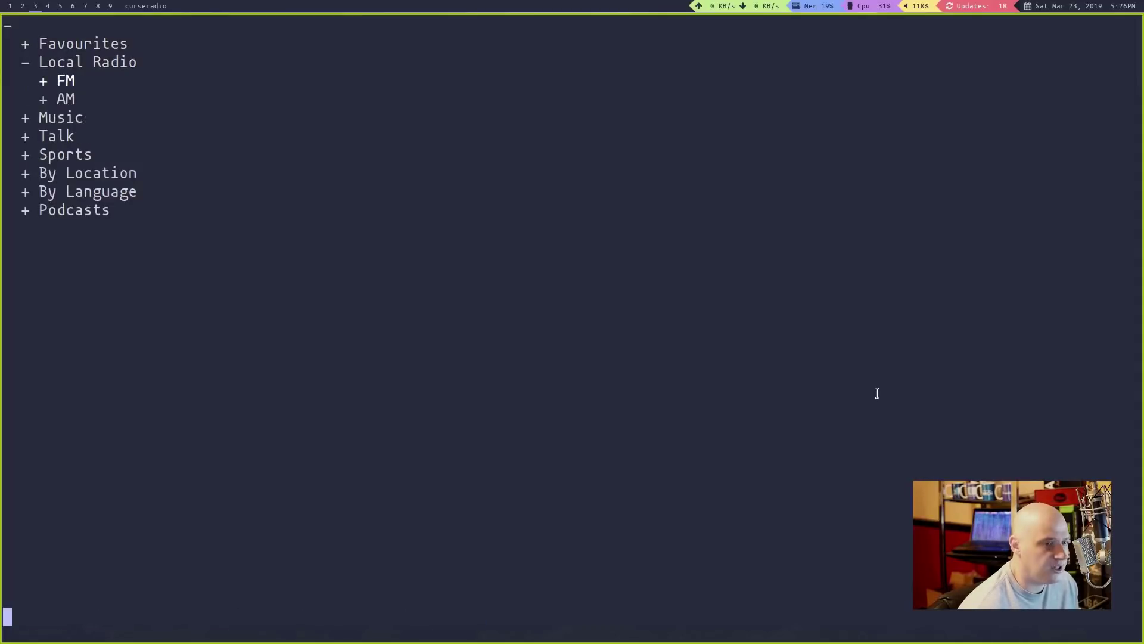
{"action": "key", "text": "Return"}
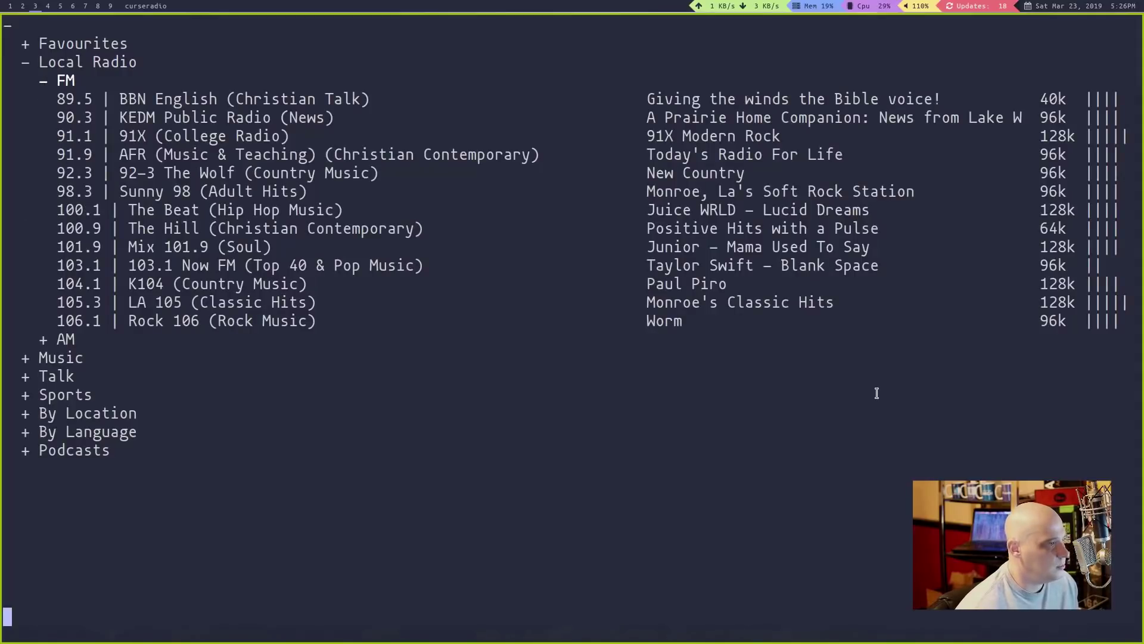
Play the FM station 105.3 LA 105 (Classic Hits).
{"action": "key", "text": "Down"}
{"action": "key", "text": "Down"}
{"action": "key", "text": "Down"}
{"action": "key", "text": "Down"}
{"action": "key", "text": "Down"}
{"action": "key", "text": "Down"}
{"action": "key", "text": "Down"}
{"action": "key", "text": "Down"}
{"action": "key", "text": "Down"}
{"action": "key", "text": "Down"}
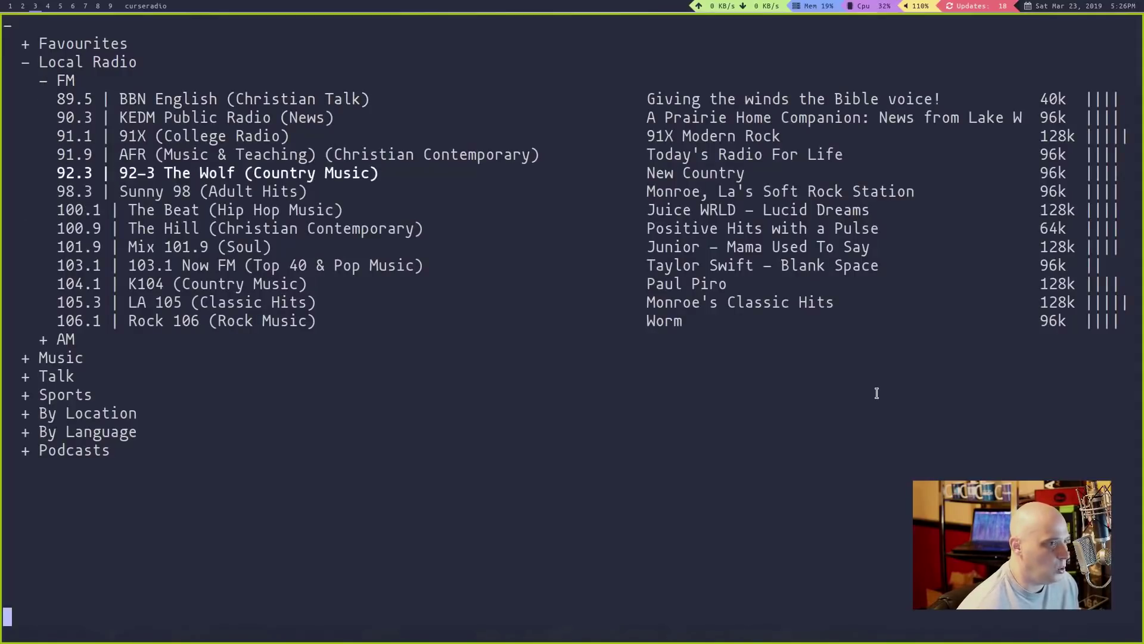
{"action": "key", "text": "Down"}
{"action": "key", "text": "Down"}
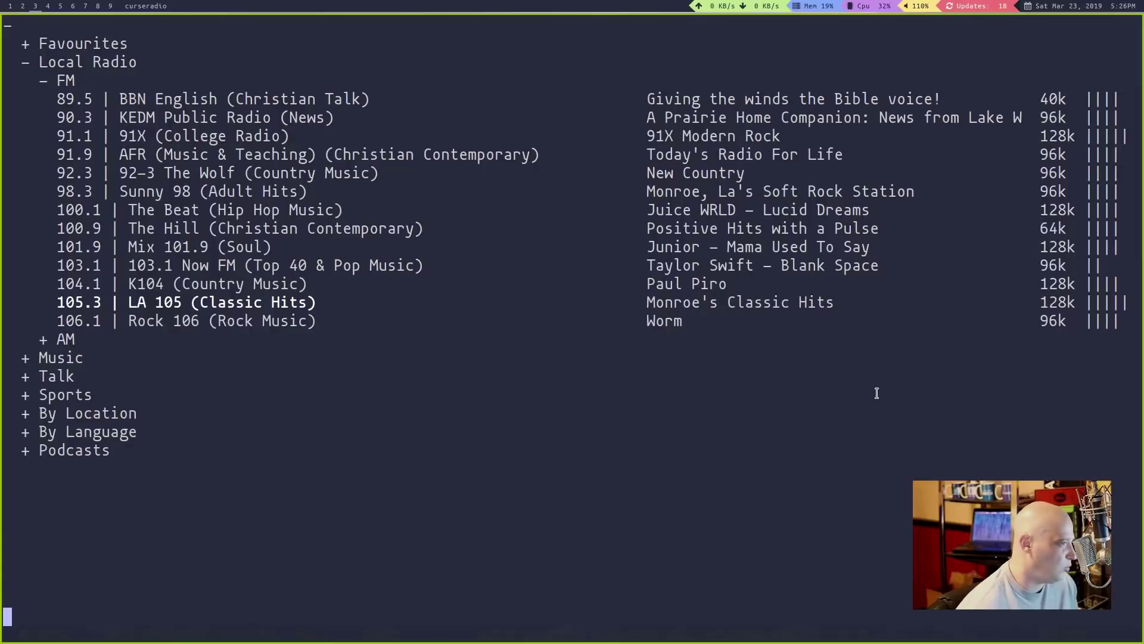
{"action": "key", "text": "Return"}
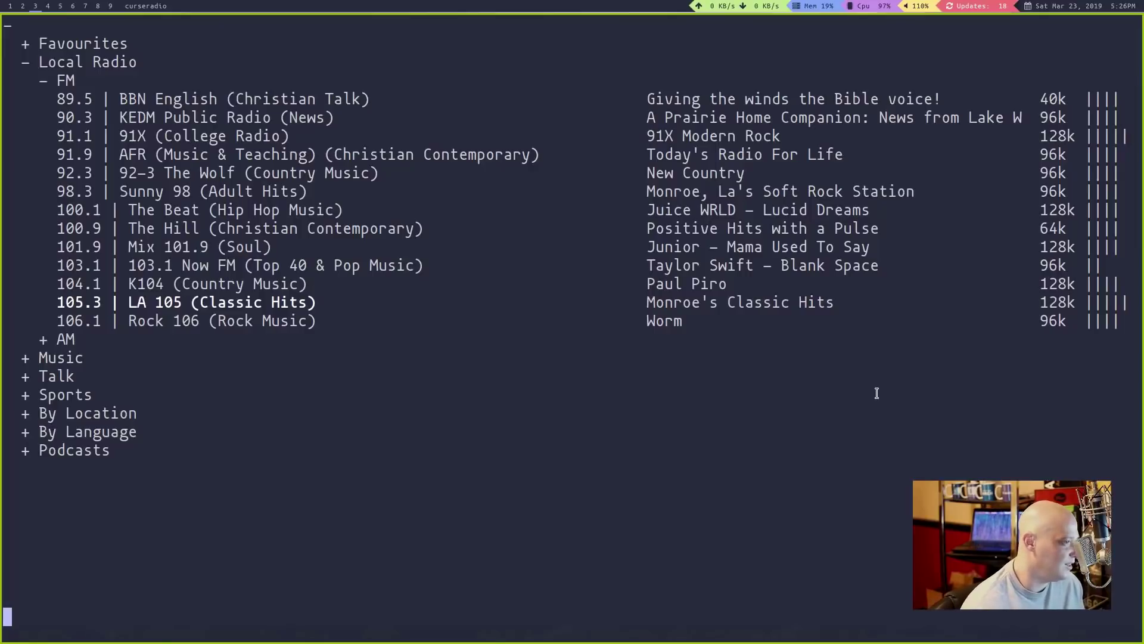
{"action": "key", "text": "Up"}
{"action": "key", "text": "Up"}
{"action": "key", "text": "Up"}
{"action": "key", "text": "Up"}
{"action": "key", "text": "Up"}
{"action": "key", "text": "Up"}
{"action": "key", "text": "Up"}
{"action": "key", "text": "Up"}
{"action": "key", "text": "Up"}
{"action": "key", "text": "Up"}
{"action": "key", "text": "Up"}
{"action": "key", "text": "Up"}
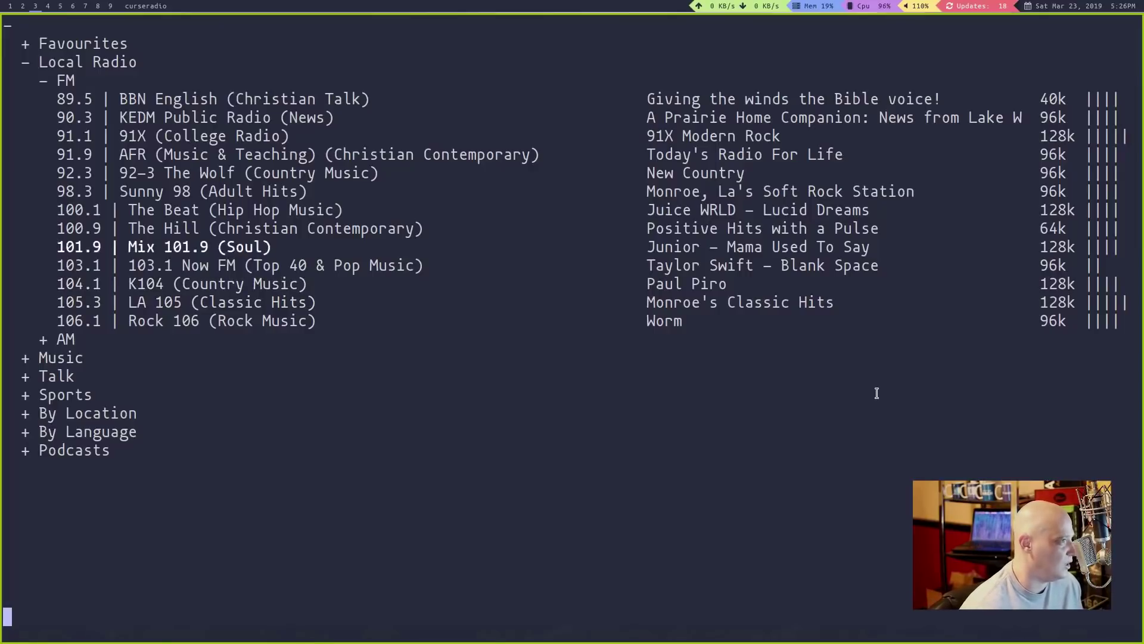
Collapse Local Radio, browse the Music genres from 50's down, then fold Music up.
{"action": "key", "text": "Up"}
{"action": "key", "text": "Return"}
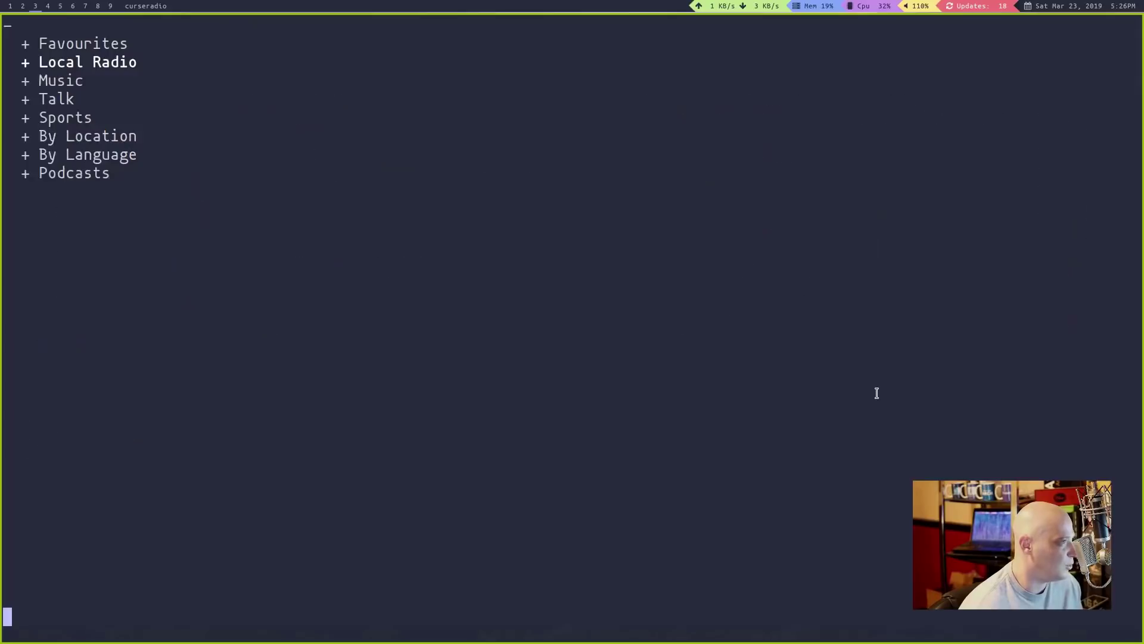
{"action": "key", "text": "Down"}
{"action": "key", "text": "Return"}
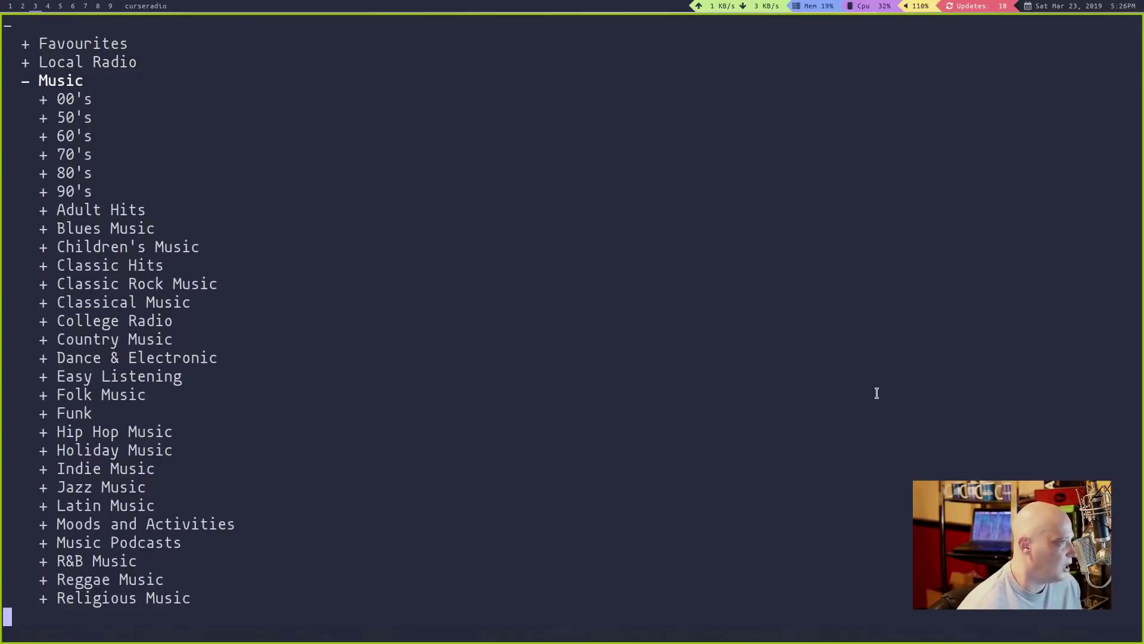
{"action": "key", "text": "Down"}
{"action": "key", "text": "Down"}
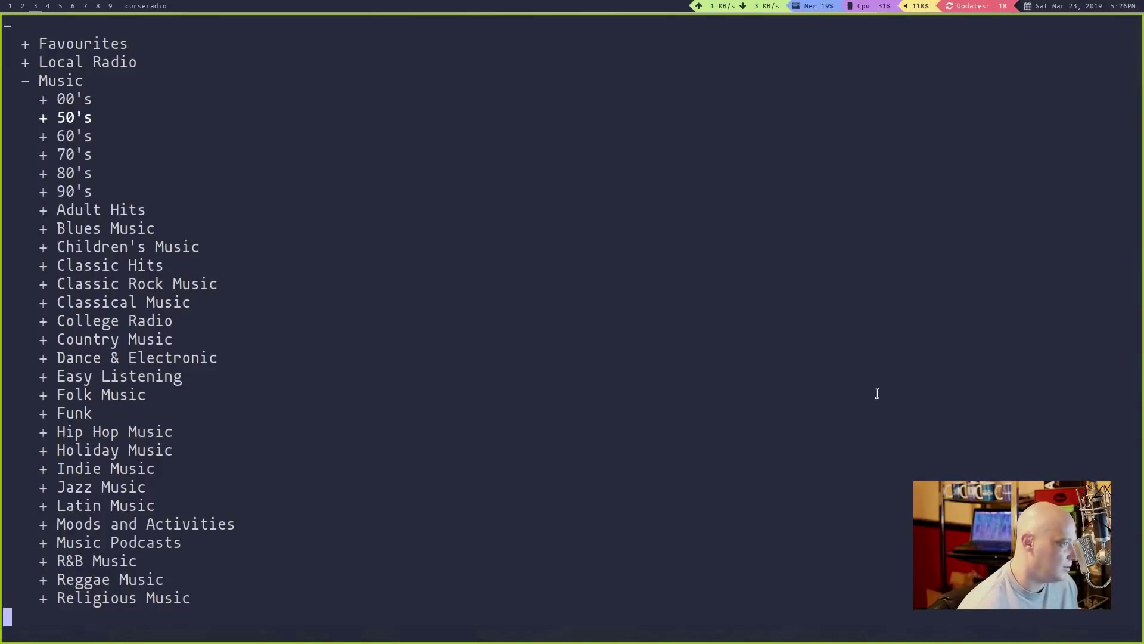
{"action": "key", "text": "Down"}
{"action": "key", "text": "Down"}
{"action": "key", "text": "Down"}
{"action": "key", "text": "Down"}
{"action": "key", "text": "Down"}
{"action": "key", "text": "Down"}
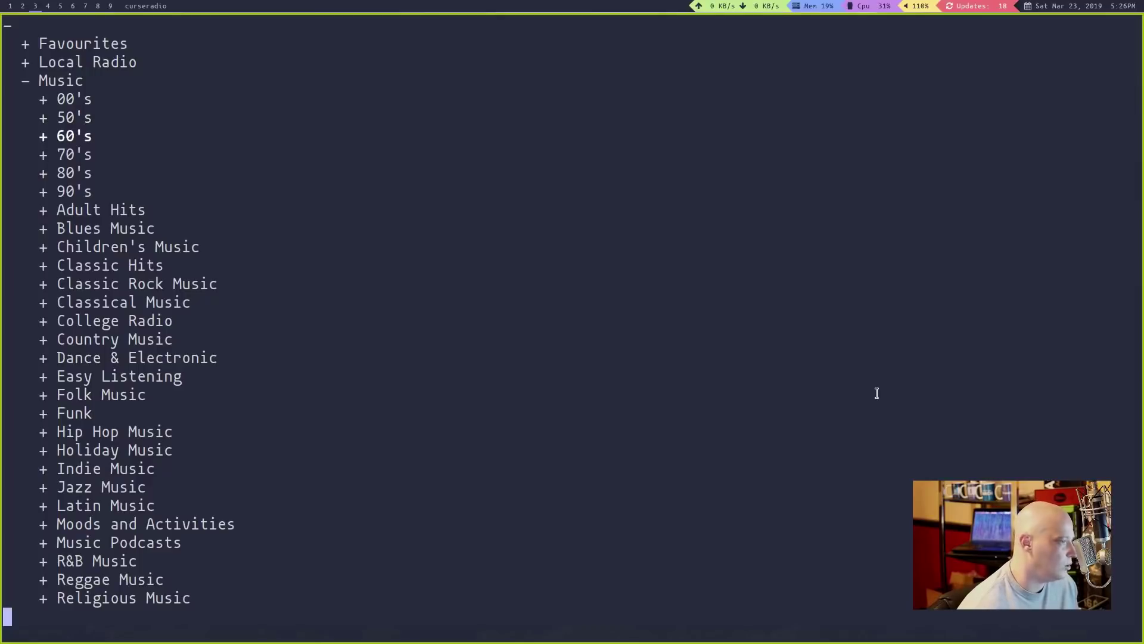
{"action": "key", "text": "Up"}
{"action": "key", "text": "Up"}
{"action": "key", "text": "Up"}
{"action": "key", "text": "Up"}
{"action": "key", "text": "Up"}
{"action": "key", "text": "Up"}
{"action": "key", "text": "Up"}
{"action": "key", "text": "Up"}
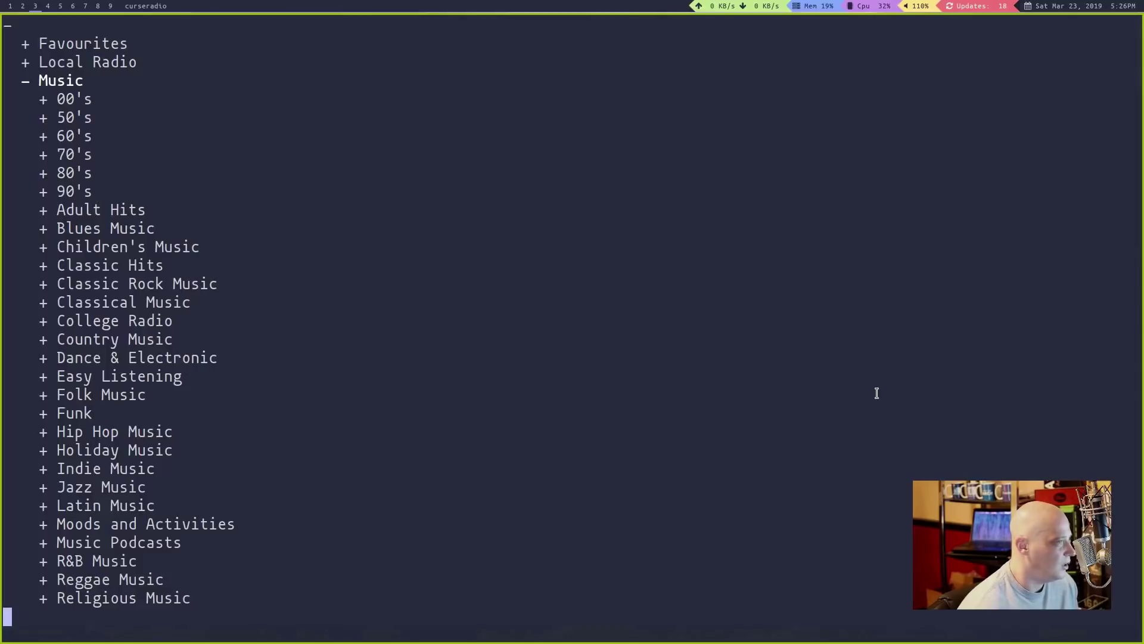
{"action": "key", "text": "Return"}
Play CINEMIX from Talk's Fans de Cinéma group, then collapse Talk.
{"action": "key", "text": "Down"}
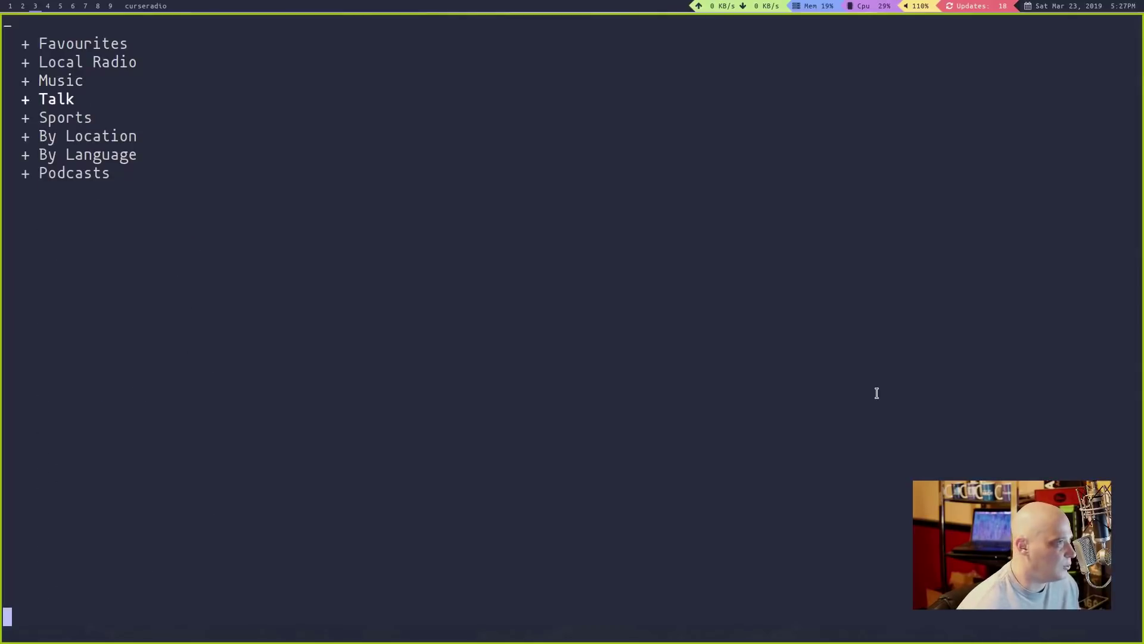
{"action": "key", "text": "Return"}
{"action": "key", "text": "Down"}
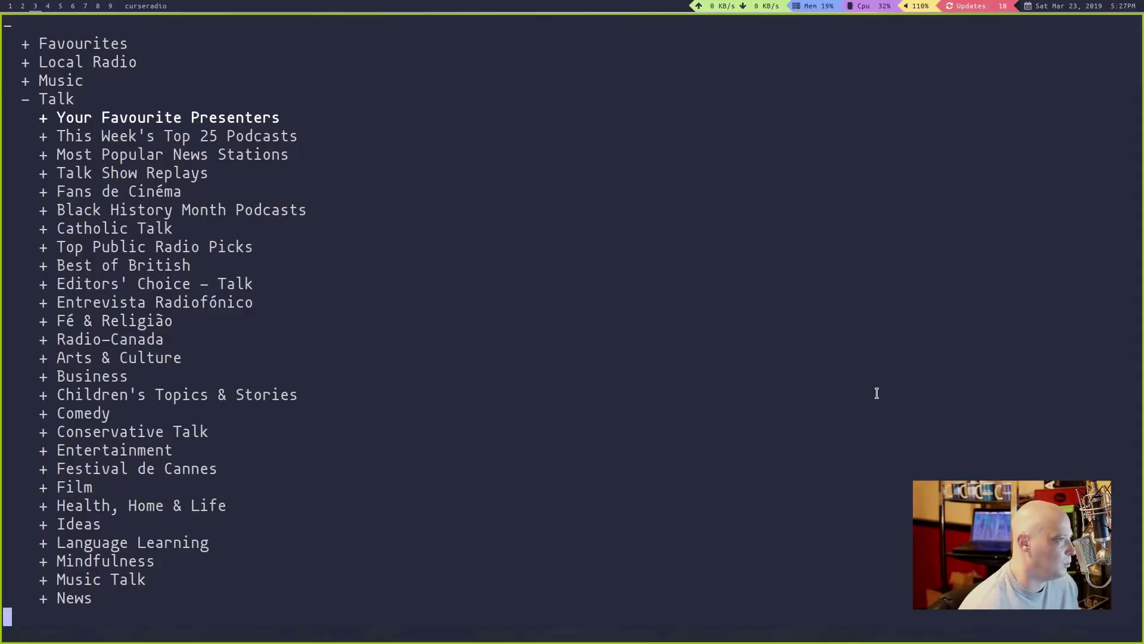
{"action": "key", "text": "Return"}
{"action": "key", "text": "Down"}
{"action": "key", "text": "Down"}
{"action": "key", "text": "Down"}
{"action": "key", "text": "Down"}
{"action": "key", "text": "Down"}
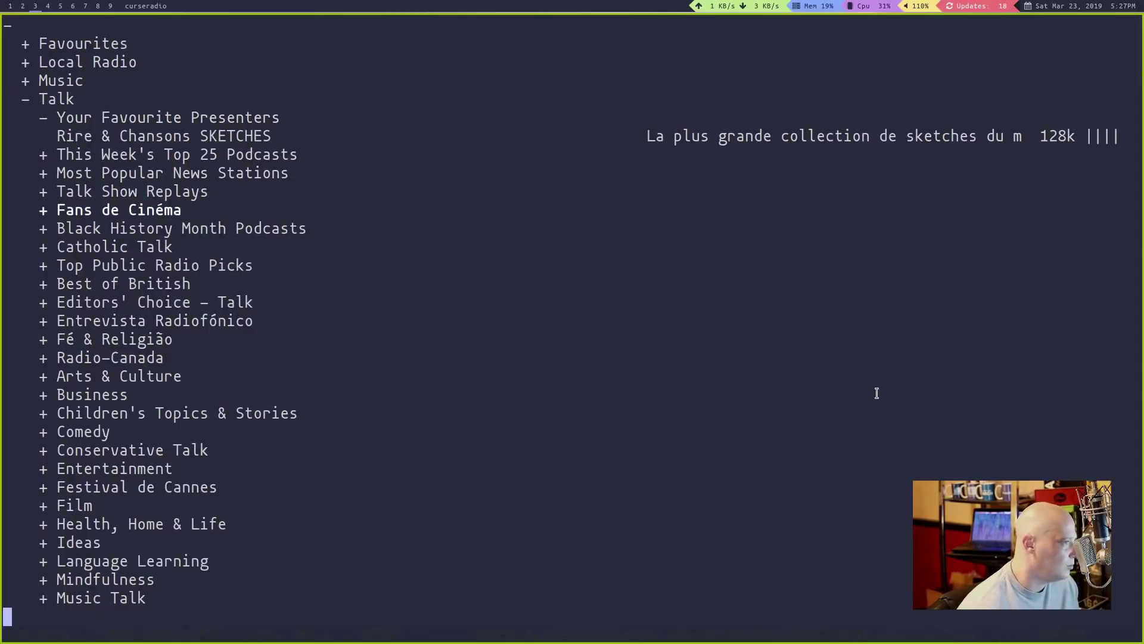
{"action": "key", "text": "Return"}
{"action": "key", "text": "Down"}
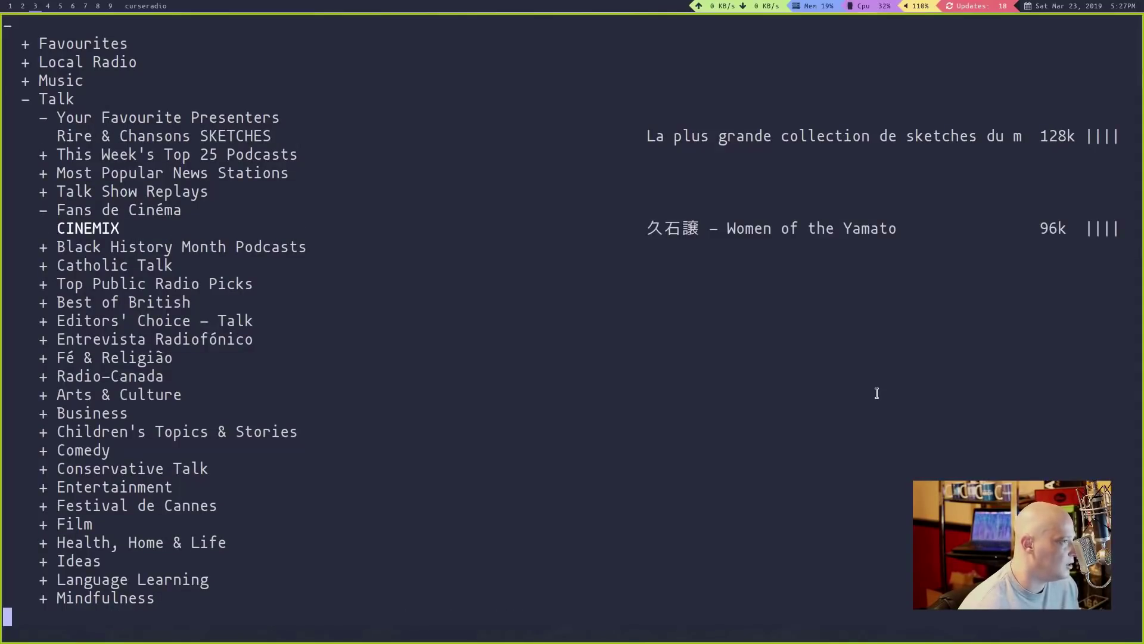
{"action": "key", "text": "Return"}
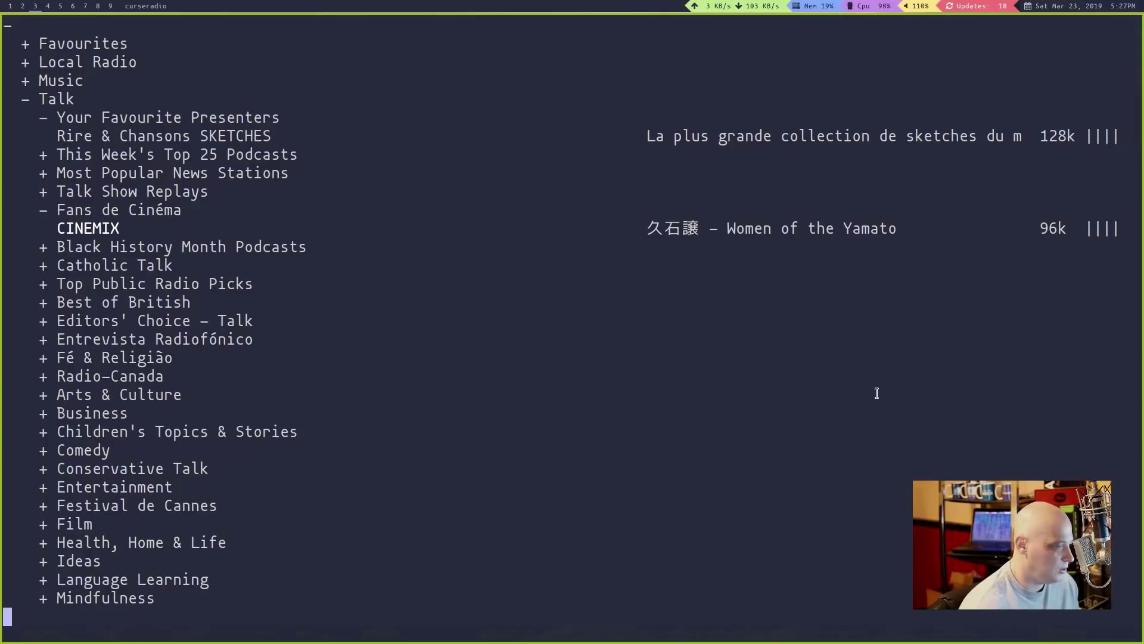
{"action": "key", "text": "Up"}
{"action": "key", "text": "Up"}
{"action": "key", "text": "Up"}
{"action": "key", "text": "Up"}
{"action": "key", "text": "Up"}
{"action": "key", "text": "Up"}
{"action": "key", "text": "Up"}
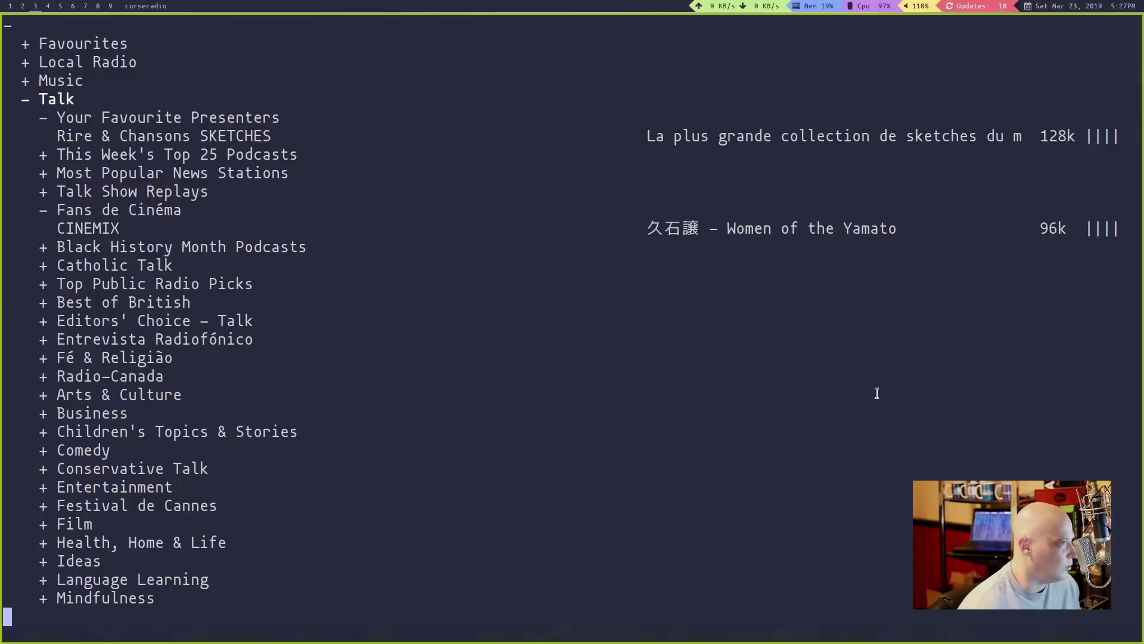
{"action": "key", "text": "Return"}
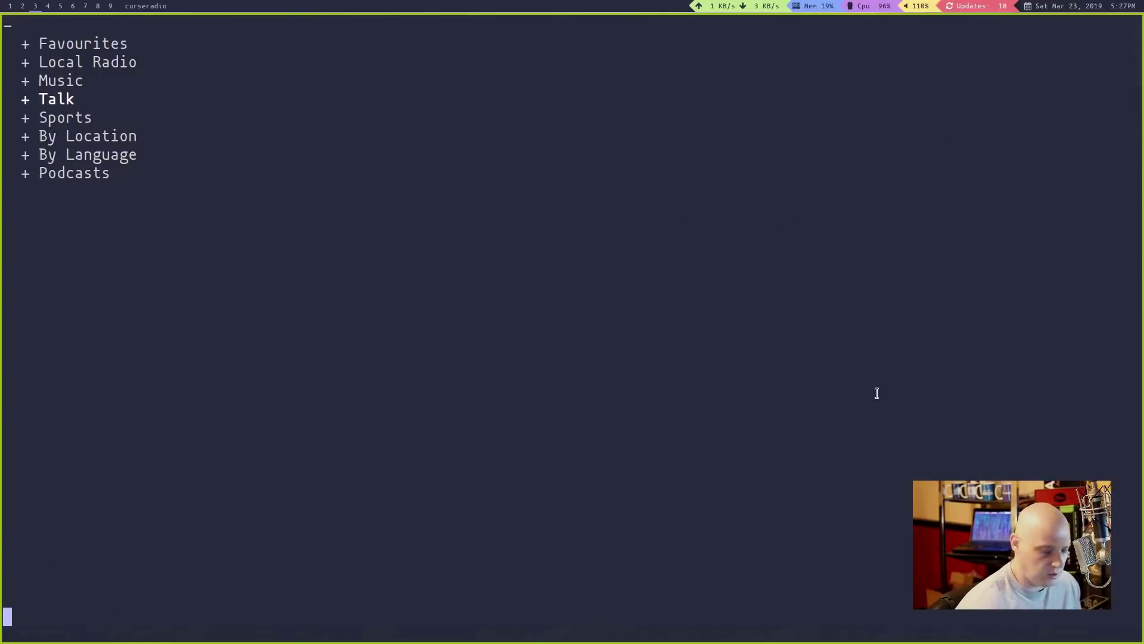
Glance at Sports, then expand By Location > North America > United States to list states.
{"action": "key", "text": "Down"}
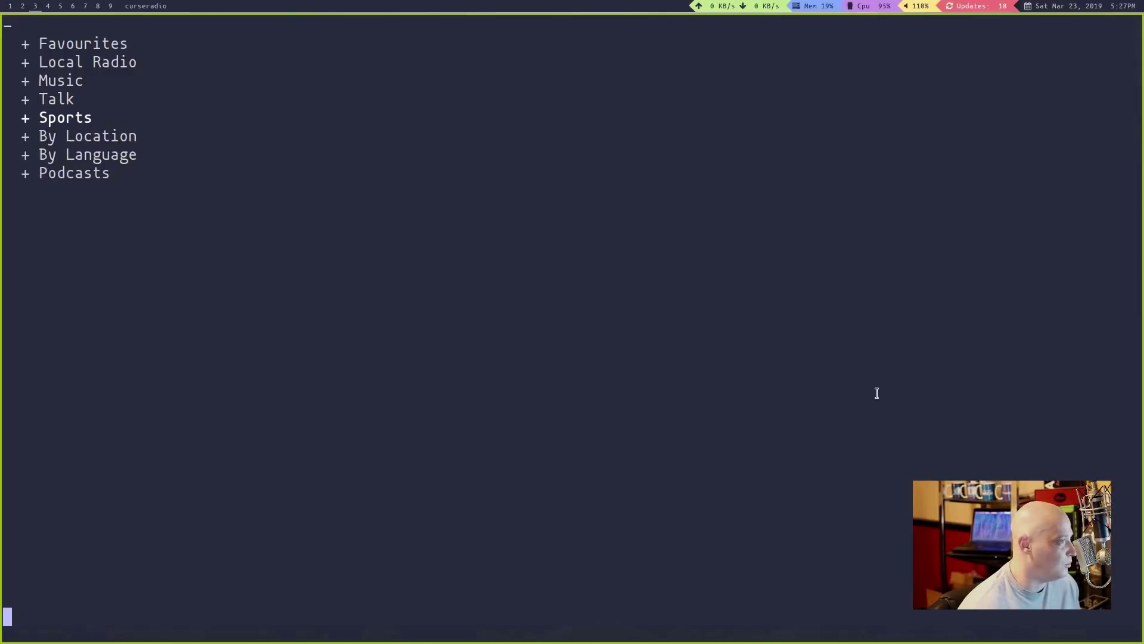
{"action": "key", "text": "Return"}
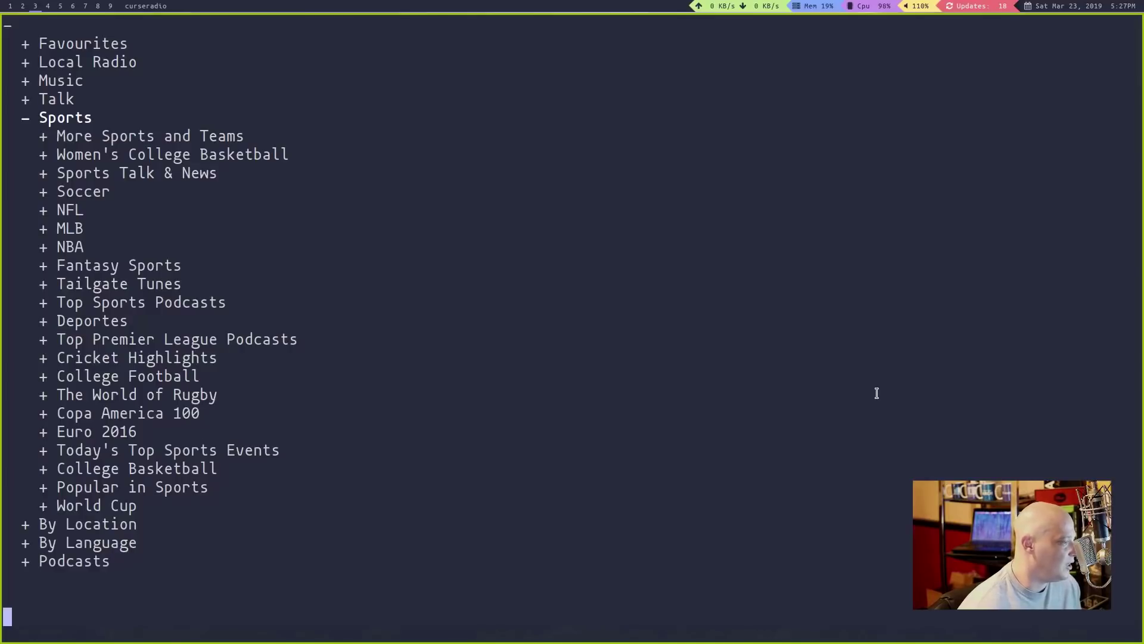
{"action": "key", "text": "Return"}
{"action": "key", "text": "Down"}
{"action": "key", "text": "Return"}
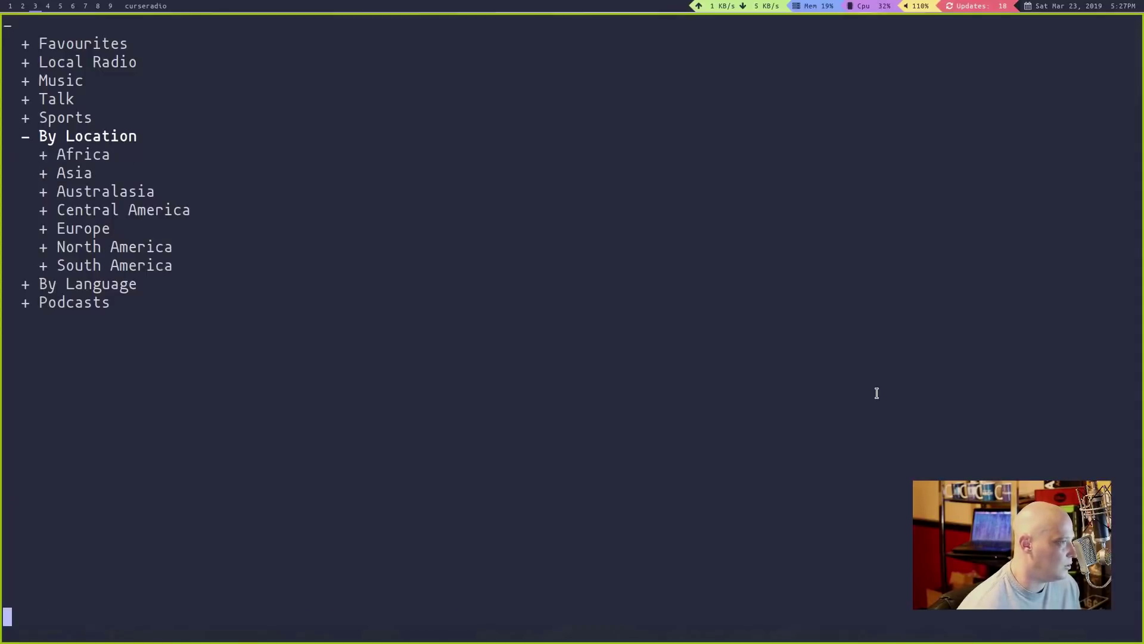
{"action": "key", "text": "Down"}
{"action": "key", "text": "Down"}
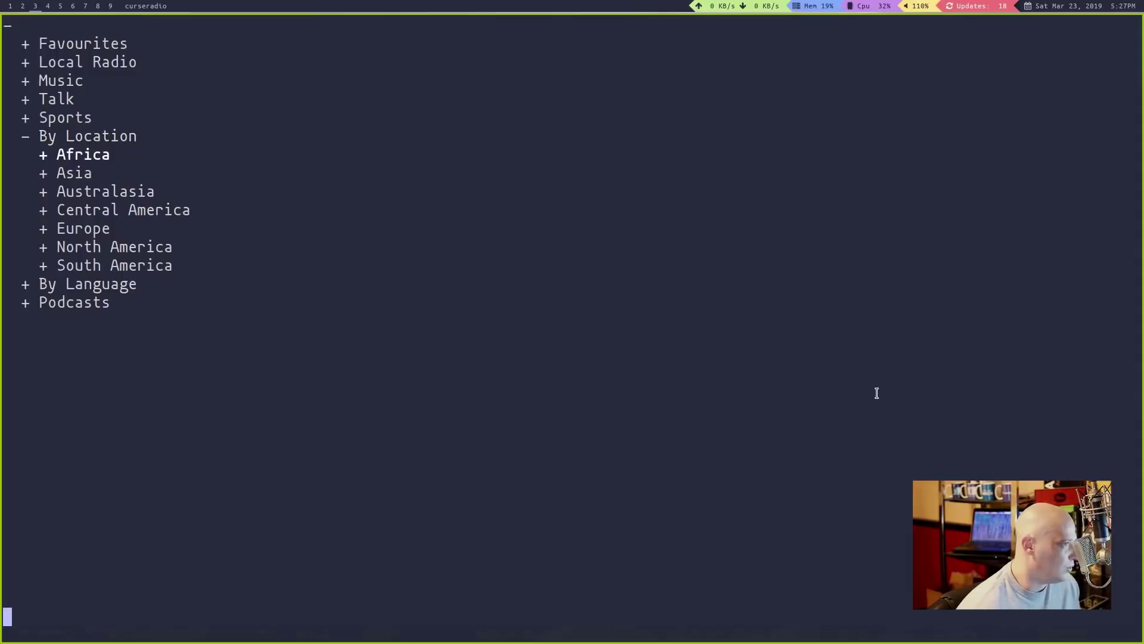
{"action": "key", "text": "Down"}
{"action": "key", "text": "Down"}
{"action": "key", "text": "Down"}
{"action": "key", "text": "Down"}
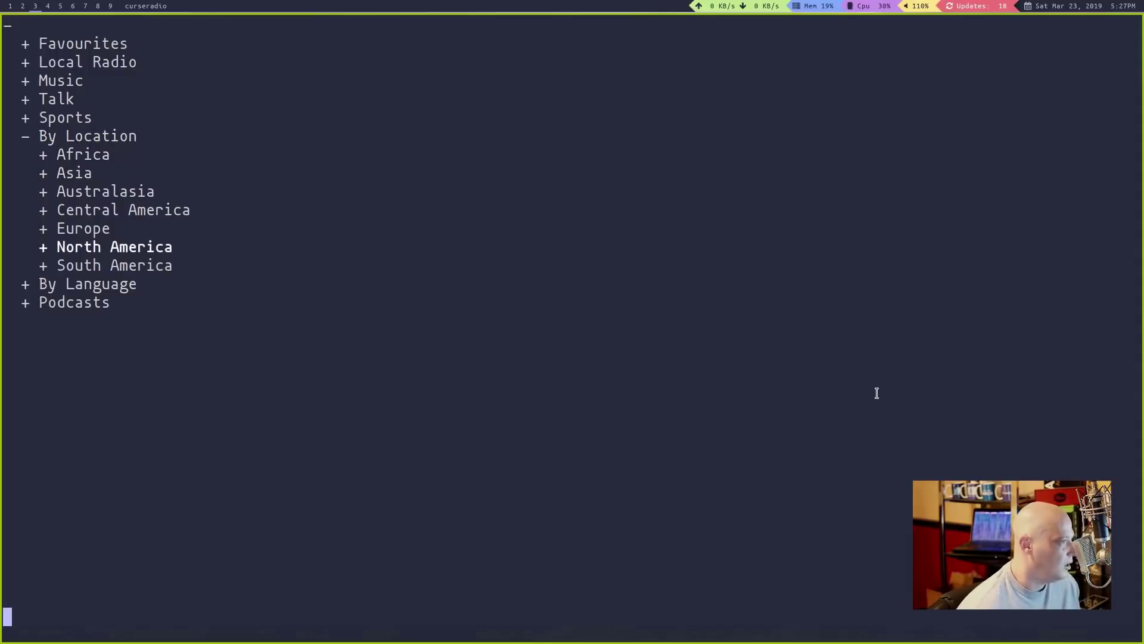
{"action": "key", "text": "Return"}
{"action": "key", "text": "Down"}
{"action": "key", "text": "Down"}
{"action": "key", "text": "Down"}
{"action": "key", "text": "Down"}
{"action": "key", "text": "Down"}
{"action": "key", "text": "Down"}
{"action": "key", "text": "Down"}
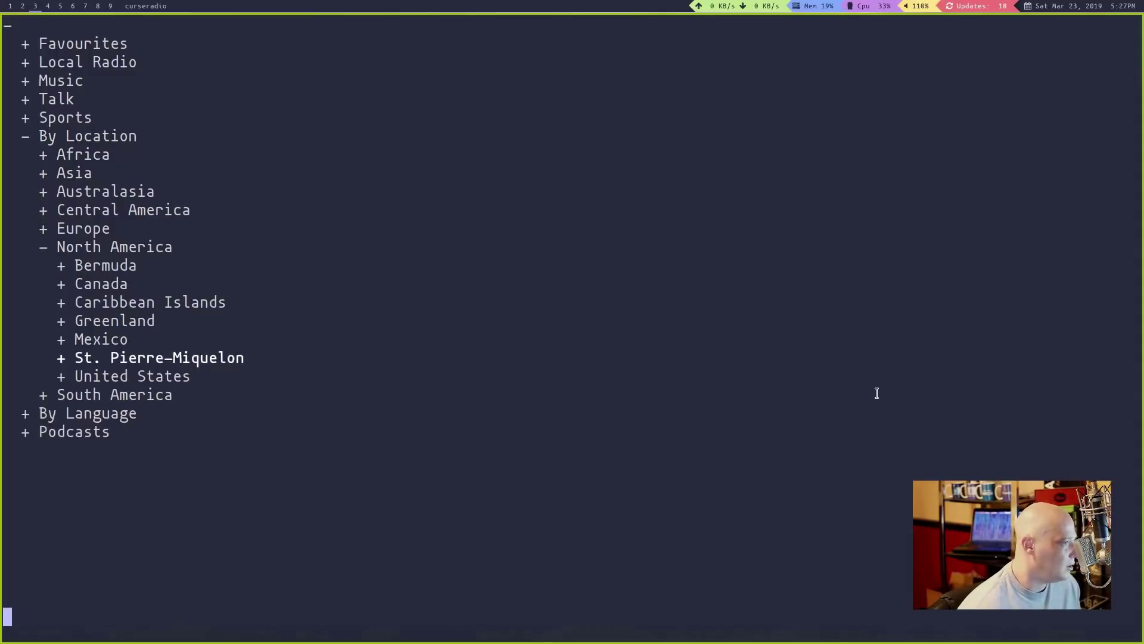
{"action": "key", "text": "Return"}
Open Louisiana > Monroe > All Stations and scroll through Monroe's station list.
{"action": "key", "text": "Down"}
{"action": "key", "text": "Down"}
{"action": "key", "text": "Down"}
{"action": "key", "text": "Down"}
{"action": "key", "text": "Down"}
{"action": "key", "text": "Down"}
{"action": "key", "text": "Down"}
{"action": "key", "text": "Down"}
{"action": "key", "text": "Down"}
{"action": "key", "text": "Down"}
{"action": "key", "text": "Down"}
{"action": "key", "text": "Down"}
{"action": "key", "text": "Down"}
{"action": "key", "text": "Down"}
{"action": "key", "text": "Down"}
{"action": "key", "text": "Down"}
{"action": "key", "text": "Down"}
{"action": "key", "text": "Down"}
{"action": "key", "text": "Down"}
{"action": "key", "text": "Down"}
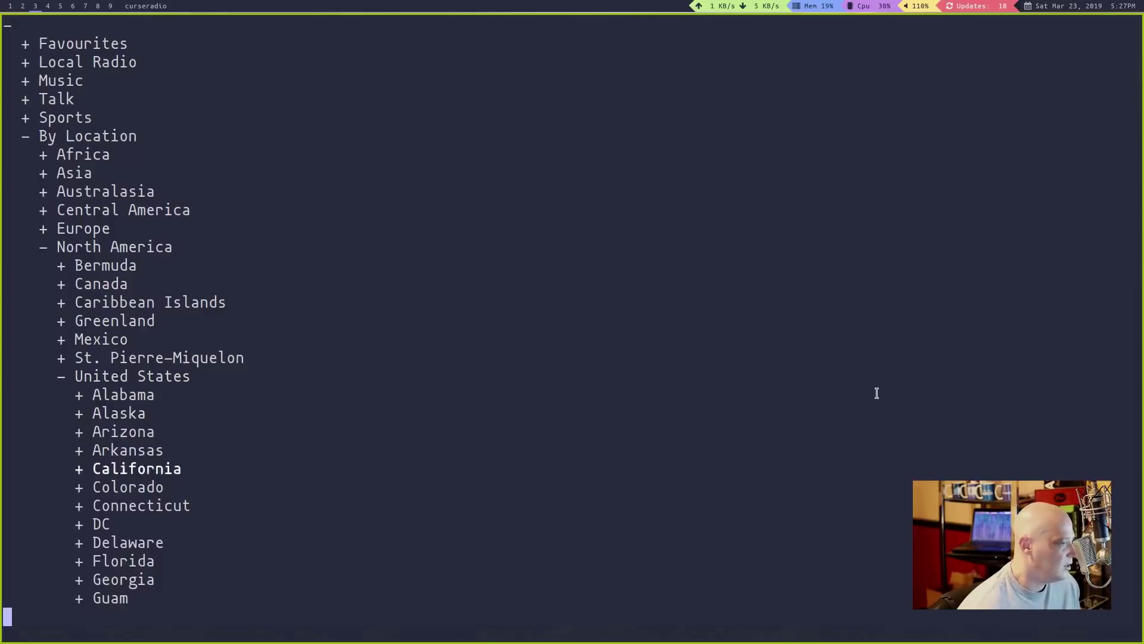
{"action": "key", "text": "Up"}
{"action": "key", "text": "Up"}
{"action": "key", "text": "Up"}
{"action": "key", "text": "Up"}
{"action": "key", "text": "Up"}
{"action": "key", "text": "Up"}
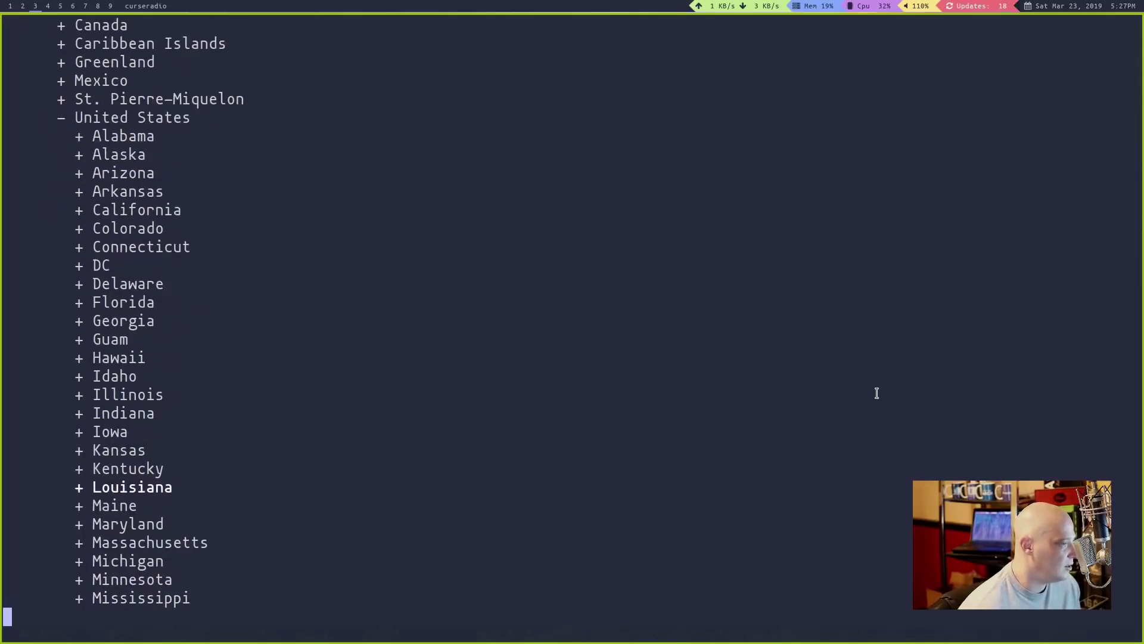
{"action": "key", "text": "Return"}
{"action": "key", "text": "Down"}
{"action": "key", "text": "Down"}
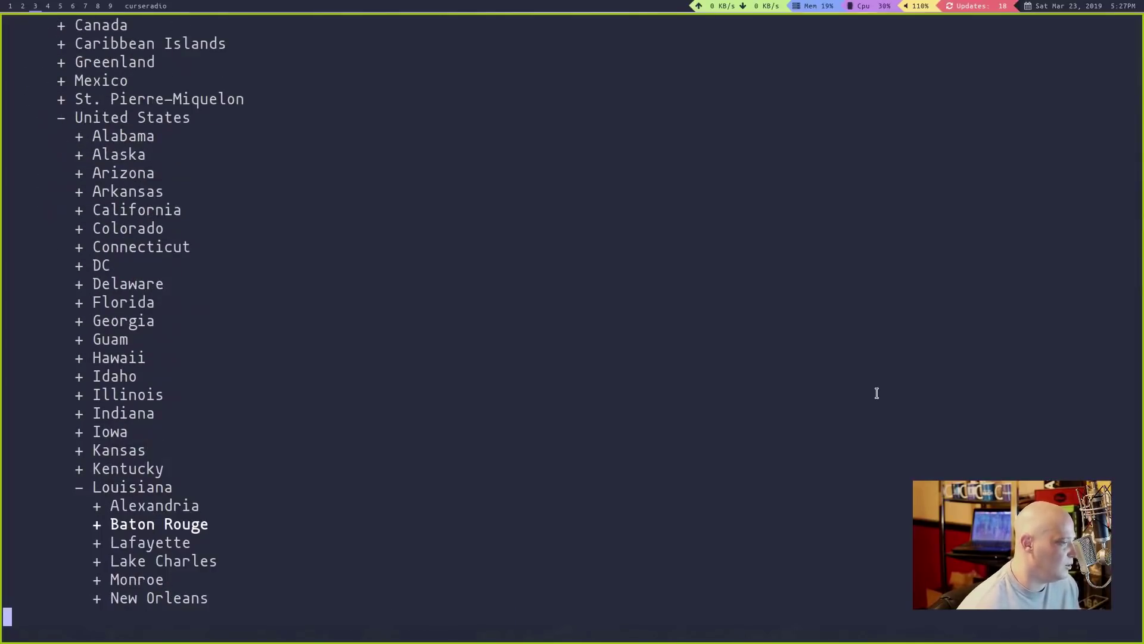
{"action": "key", "text": "Down"}
{"action": "key", "text": "Down"}
{"action": "key", "text": "Down"}
{"action": "key", "text": "Return"}
{"action": "key", "text": "Down"}
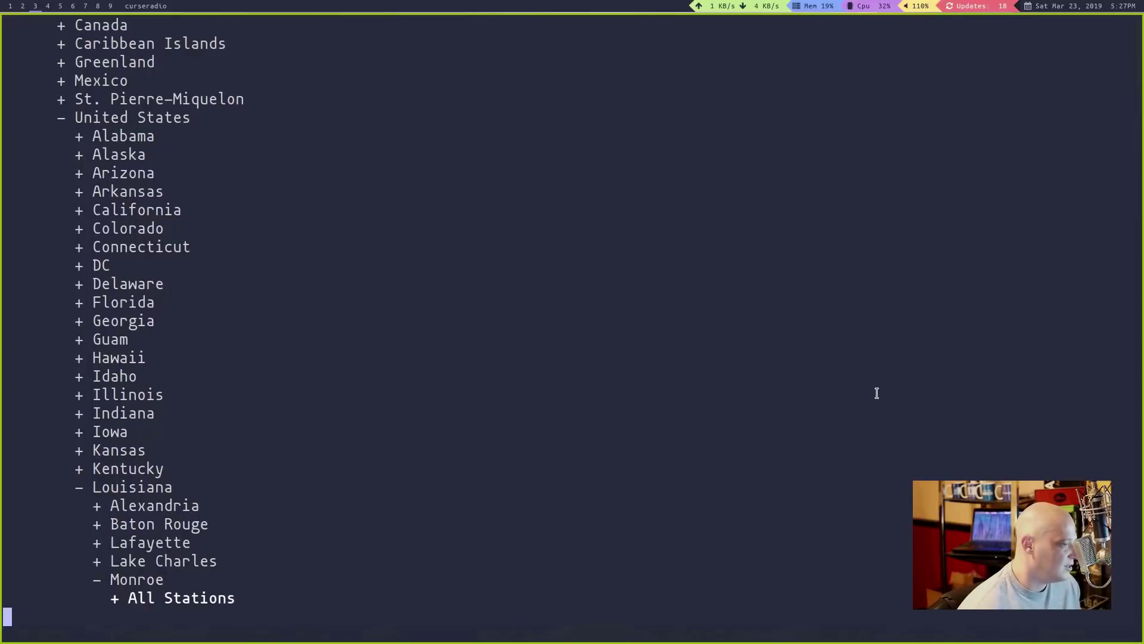
{"action": "key", "text": "Return"}
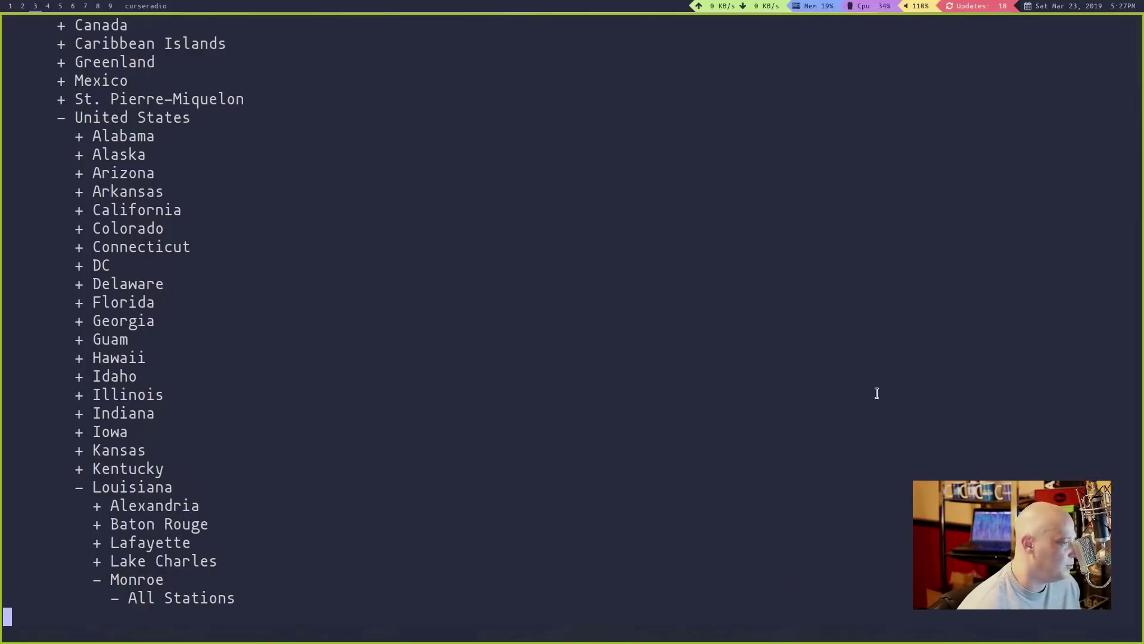
{"action": "key", "text": "Down"}
{"action": "key", "text": "Down"}
{"action": "key", "text": "Down"}
{"action": "key", "text": "Down"}
{"action": "key", "text": "Down"}
{"action": "key", "text": "Down"}
{"action": "key", "text": "Down"}
{"action": "key", "text": "Down"}
{"action": "key", "text": "Down"}
{"action": "key", "text": "Down"}
{"action": "key", "text": "Down"}
{"action": "key", "text": "Down"}
{"action": "key", "text": "Down"}
{"action": "key", "text": "Down"}
{"action": "key", "text": "Down"}
{"action": "key", "text": "Down"}
{"action": "key", "text": "Down"}
{"action": "key", "text": "Down"}
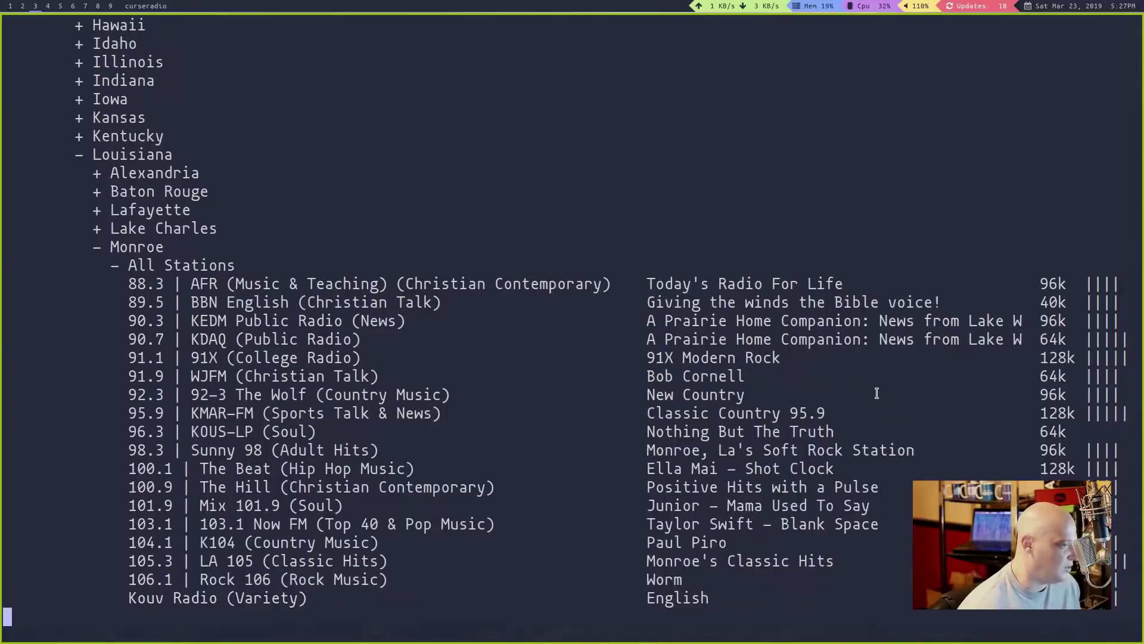
{"action": "key", "text": "Up"}
{"action": "key", "text": "Up"}
{"action": "key", "text": "Up"}
{"action": "key", "text": "Up"}
{"action": "key", "text": "Up"}
{"action": "key", "text": "Up"}
{"action": "key", "text": "Up"}
{"action": "key", "text": "Up"}
{"action": "key", "text": "Up"}
{"action": "key", "text": "Up"}
{"action": "key", "text": "Up"}
{"action": "key", "text": "Up"}
{"action": "key", "text": "Up"}
{"action": "key", "text": "Up"}
{"action": "key", "text": "Up"}
{"action": "key", "text": "Up"}
{"action": "key", "text": "Up"}
{"action": "key", "text": "Up"}
{"action": "key", "text": "Up"}
{"action": "key", "text": "Up"}
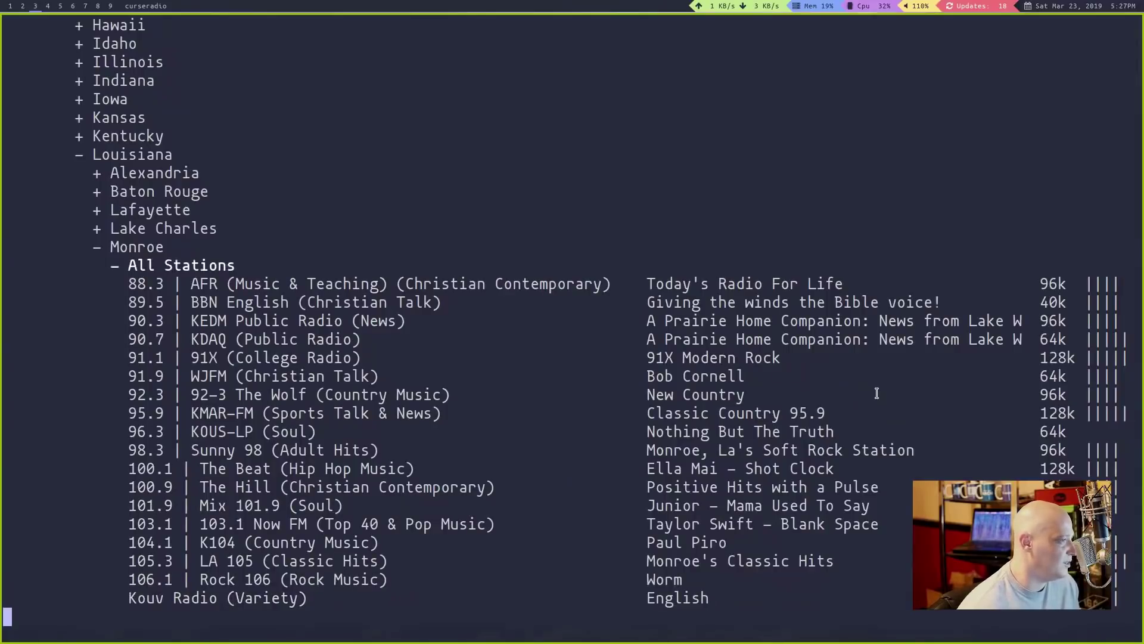
{"action": "key", "text": "Up"}
{"action": "key", "text": "Up"}
{"action": "key", "text": "Up"}
{"action": "key", "text": "Up"}
{"action": "key", "text": "Up"}
{"action": "key", "text": "Up"}
{"action": "key", "text": "Up"}
{"action": "key", "text": "Up"}
{"action": "key", "text": "Up"}
{"action": "key", "text": "Up"}
{"action": "key", "text": "Up"}
{"action": "key", "text": "Up"}
{"action": "key", "text": "Up"}
{"action": "key", "text": "Up"}
{"action": "key", "text": "Up"}
{"action": "key", "text": "Up"}
{"action": "key", "text": "Up"}
{"action": "key", "text": "Up"}
{"action": "key", "text": "Up"}
{"action": "key", "text": "Up"}
{"action": "key", "text": "Down"}
{"action": "key", "text": "Down"}
{"action": "key", "text": "Down"}
{"action": "key", "text": "Down"}
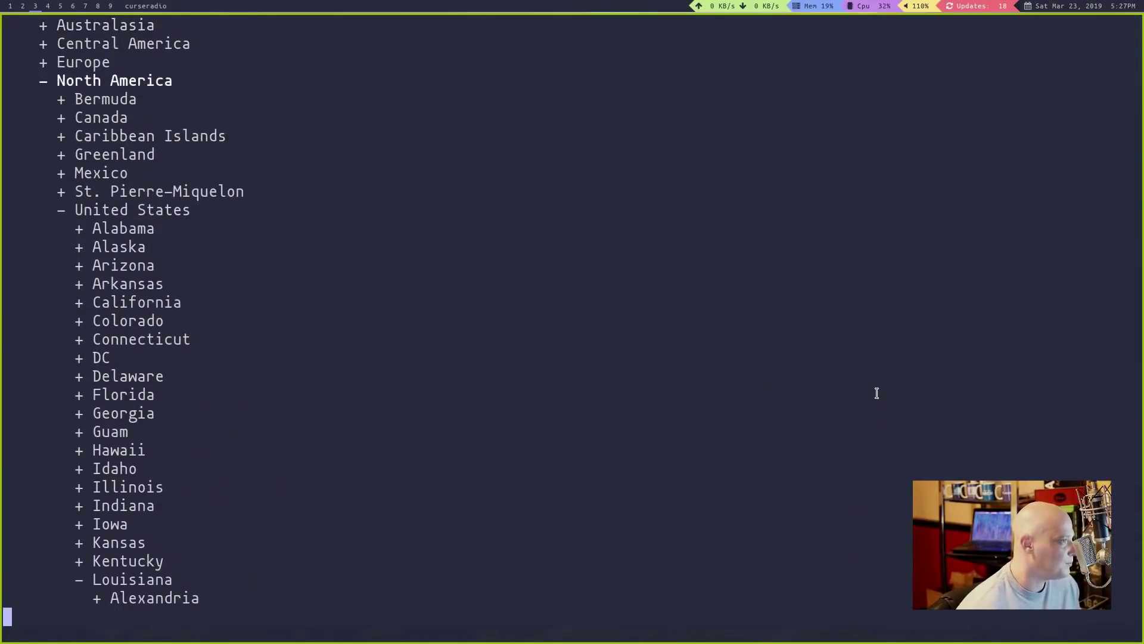
Fold up the By Location tree and briefly look at the By Language list.
{"action": "key", "text": "Up"}
{"action": "key", "text": "Up"}
{"action": "key", "text": "Down"}
{"action": "key", "text": "Return"}
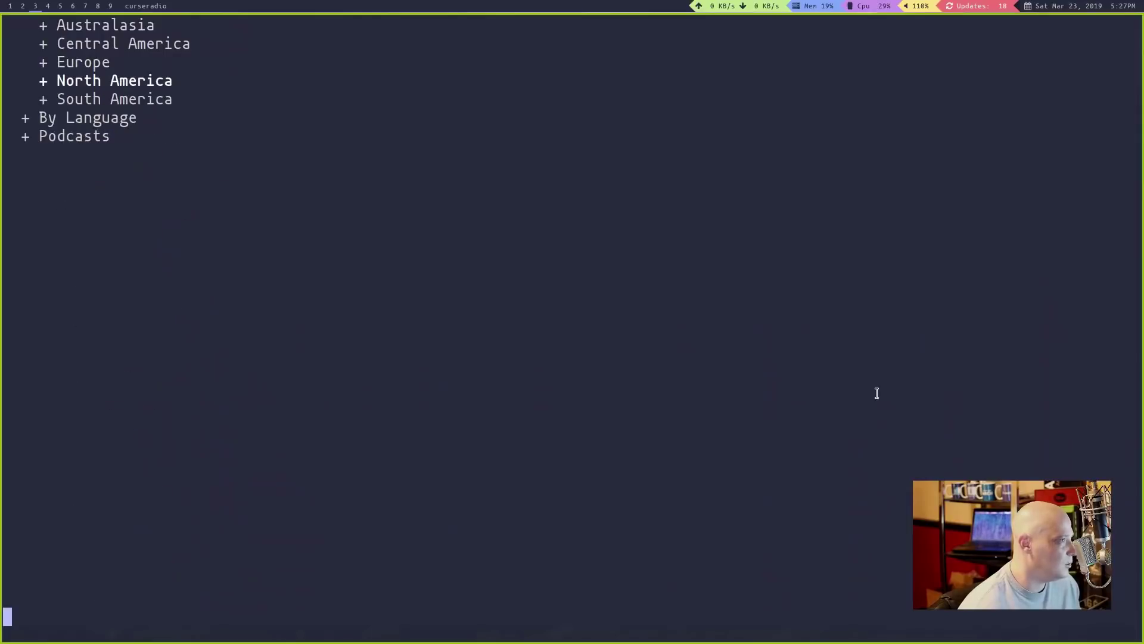
{"action": "key", "text": "Up"}
{"action": "key", "text": "Up"}
{"action": "key", "text": "Up"}
{"action": "key", "text": "Up"}
{"action": "key", "text": "Up"}
{"action": "key", "text": "Up"}
{"action": "key", "text": "Up"}
{"action": "key", "text": "Down"}
{"action": "key", "text": "Return"}
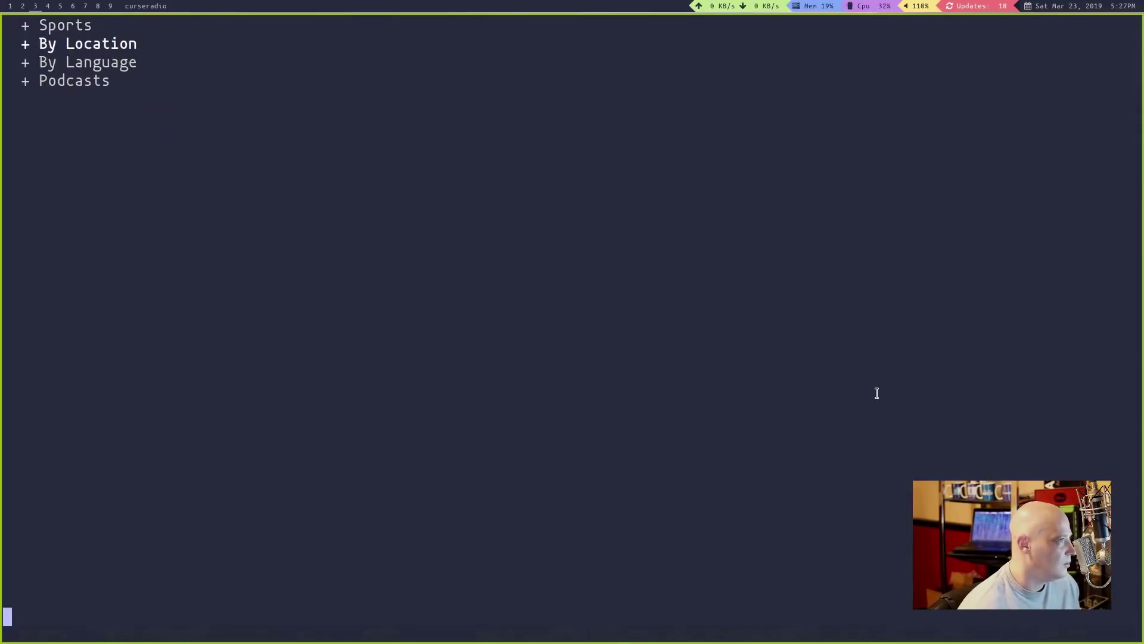
{"action": "key", "text": "Down"}
{"action": "key", "text": "Return"}
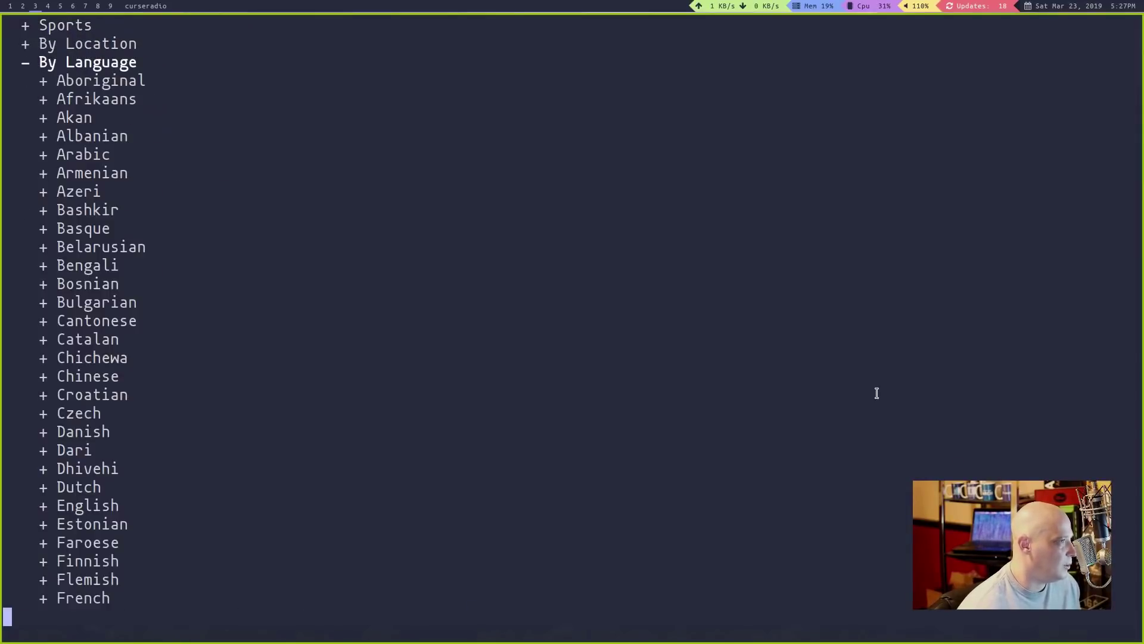
{"action": "key", "text": "Return"}
Open Podcasts > Sports > NFL and expand its Shows list.
{"action": "key", "text": "Down"}
{"action": "key", "text": "Return"}
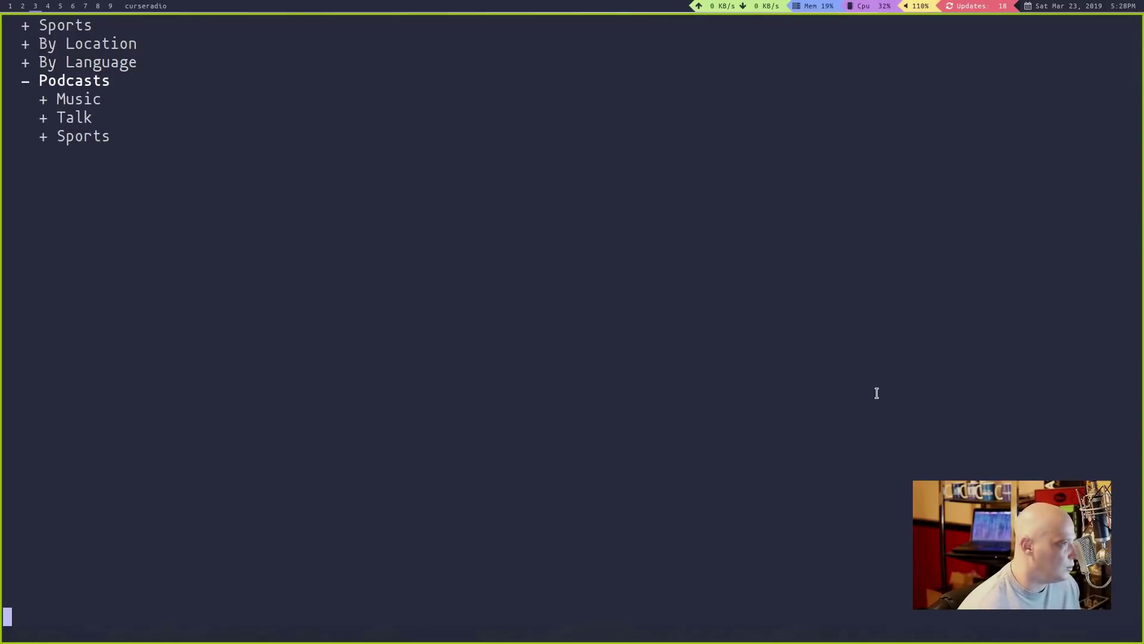
{"action": "key", "text": "Down"}
{"action": "key", "text": "Down"}
{"action": "key", "text": "Return"}
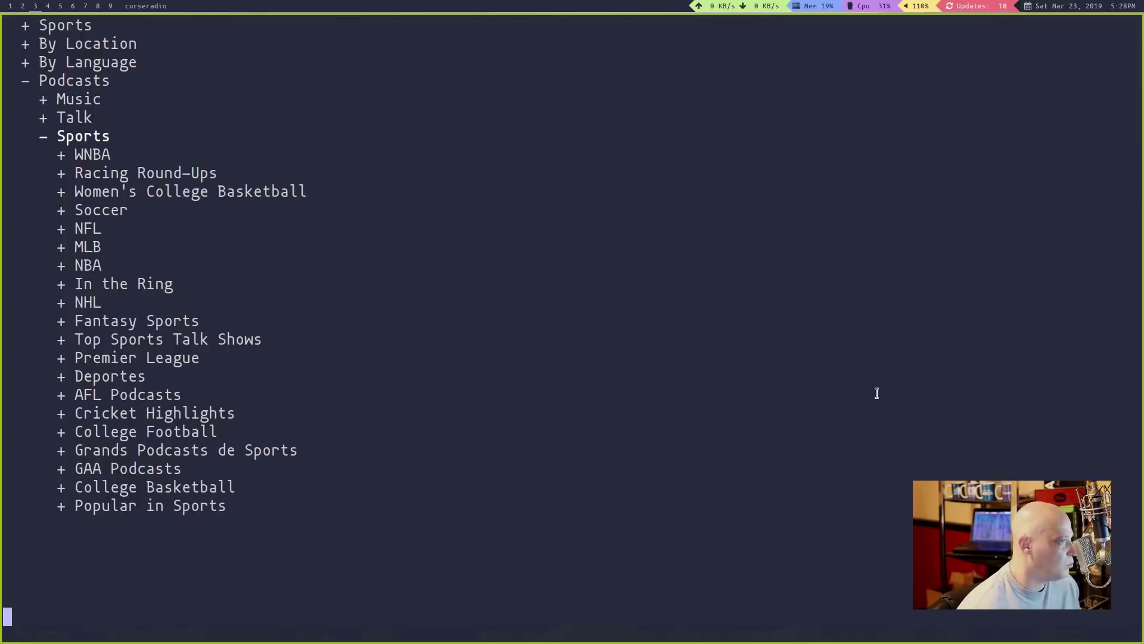
{"action": "key", "text": "Down"}
{"action": "key", "text": "Down"}
{"action": "key", "text": "Down"}
{"action": "key", "text": "Down"}
{"action": "key", "text": "Down"}
{"action": "key", "text": "Return"}
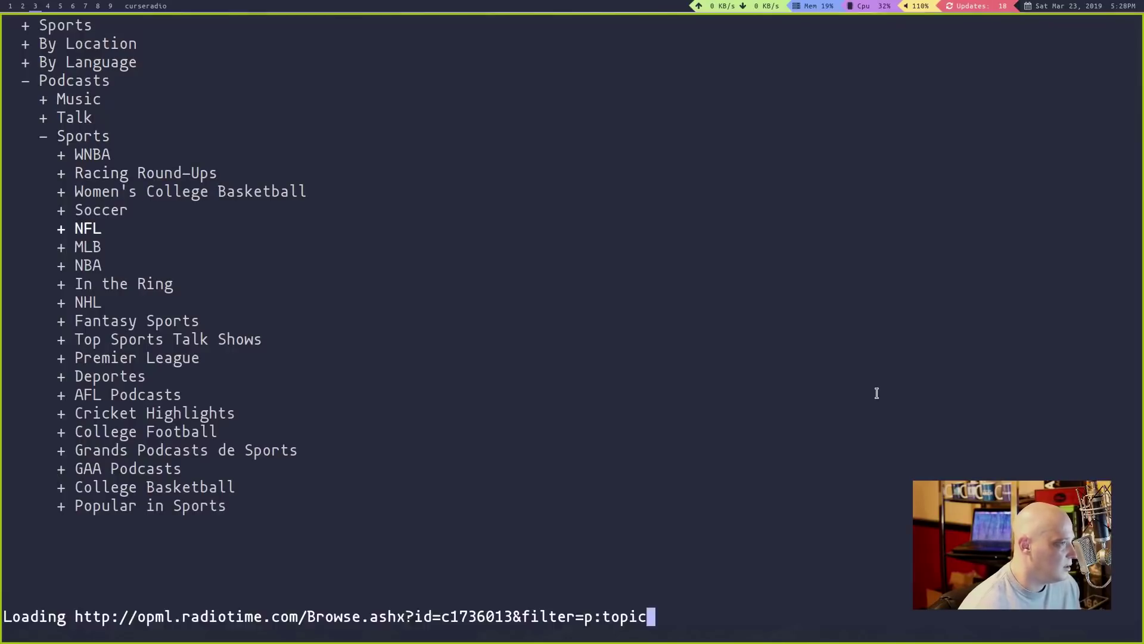
{"action": "key", "text": "Down"}
{"action": "key", "text": "Down"}
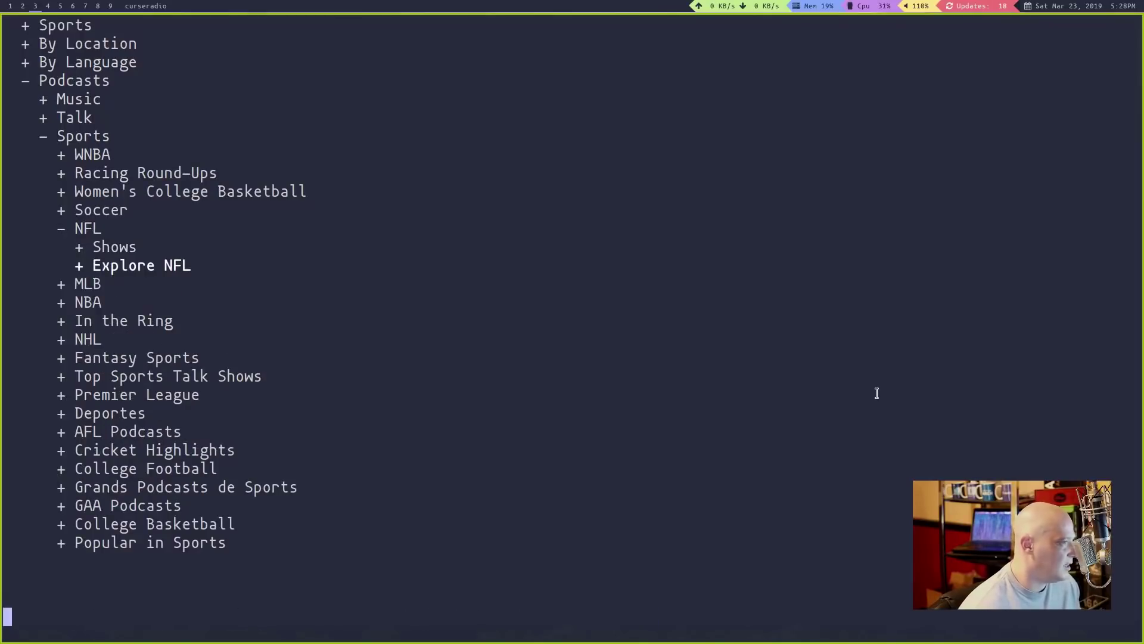
{"action": "key", "text": "Return"}
{"action": "key", "text": "Up"}
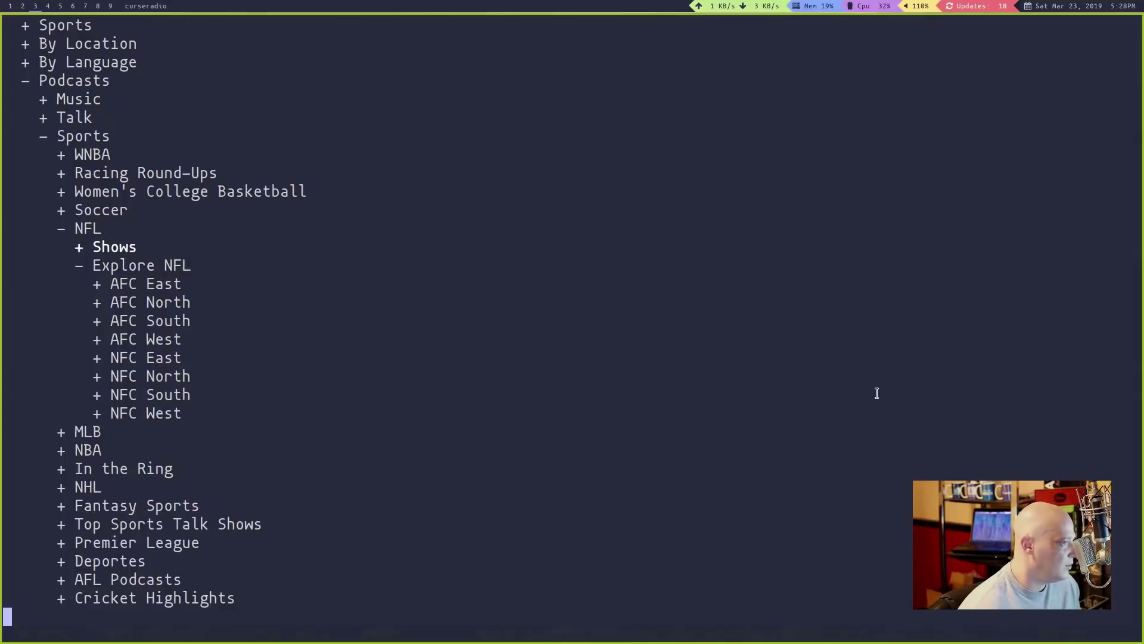
{"action": "key", "text": "Return"}
Expand NFL.com: Around the NFL's Recent Episodes and play 'LOUD AND CLEAR Messages in the NFL'.
{"action": "key", "text": "Down"}
{"action": "key", "text": "Return"}
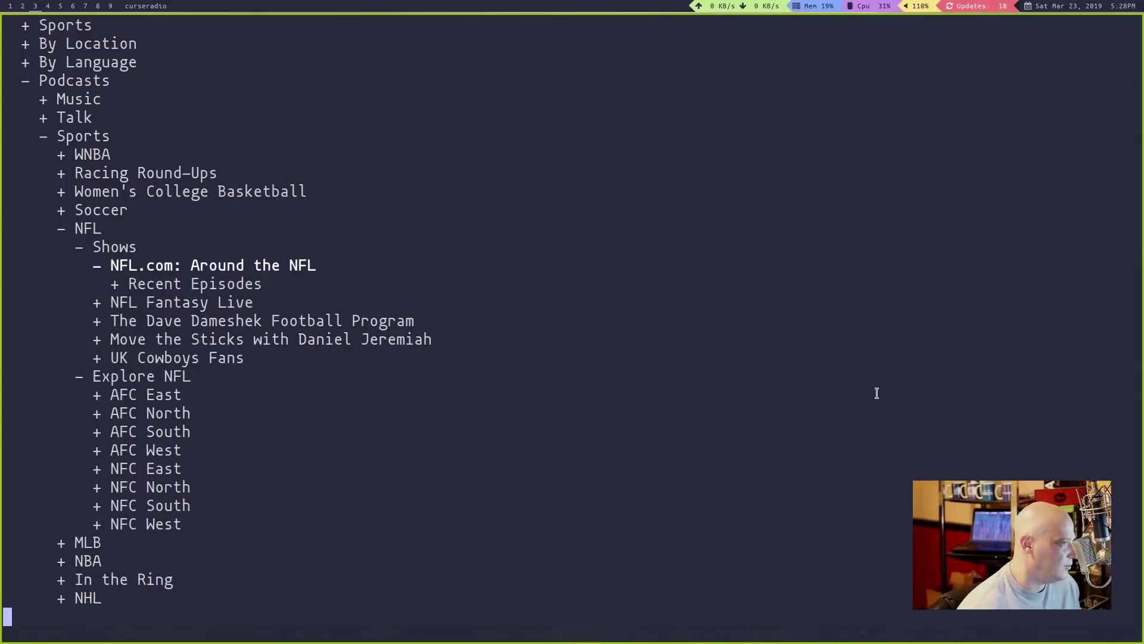
{"action": "key", "text": "Down"}
{"action": "key", "text": "Return"}
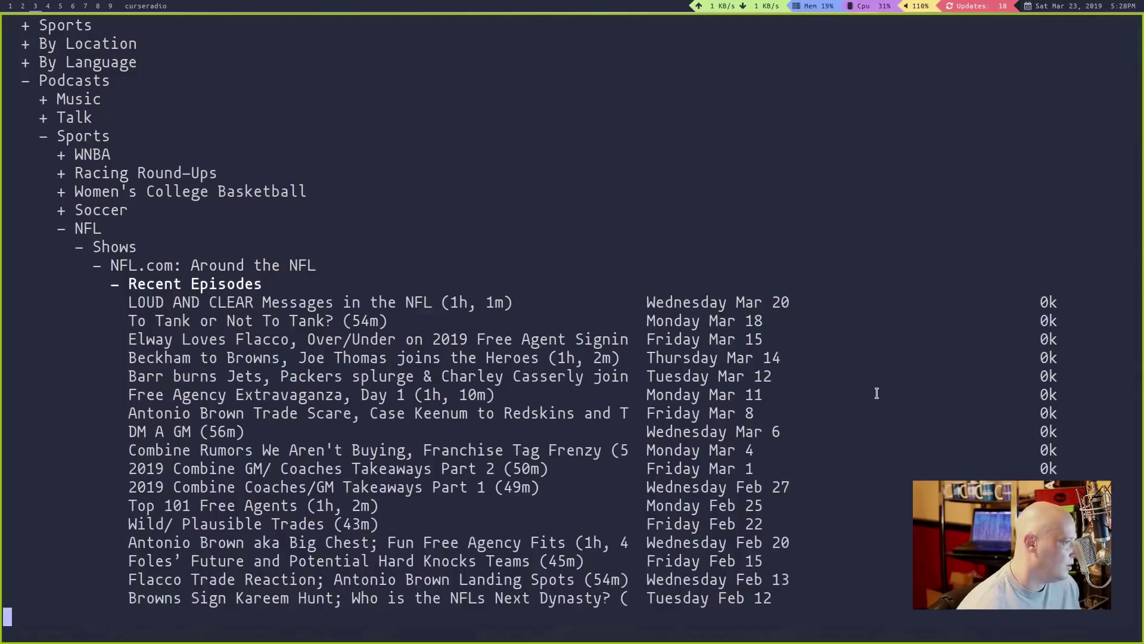
{"action": "key", "text": "Down"}
{"action": "key", "text": "Return"}
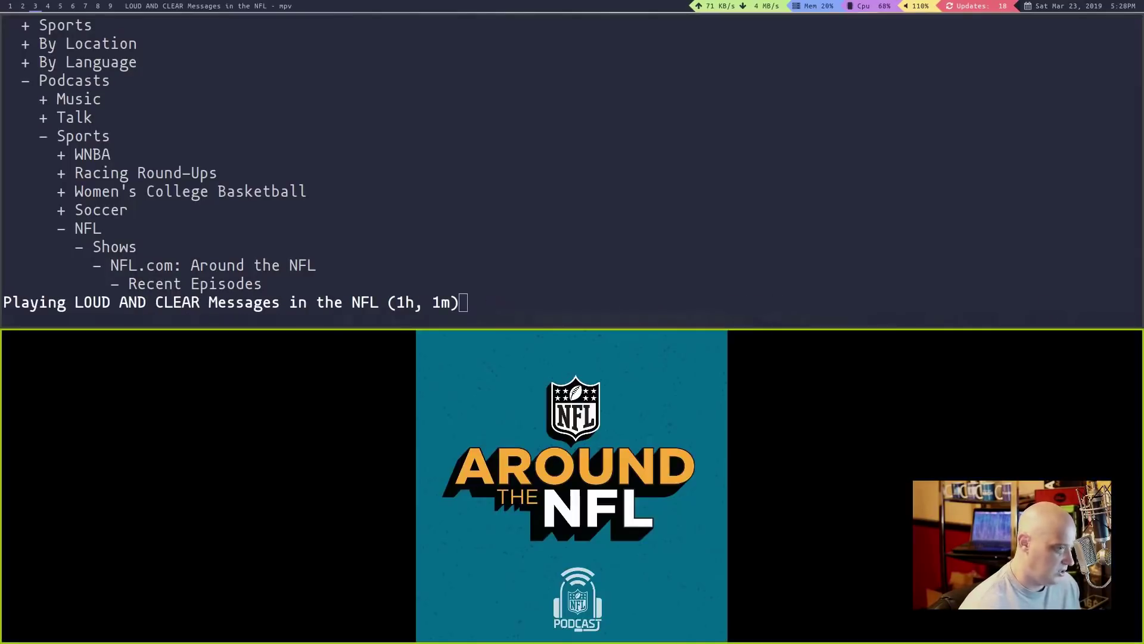
Close the episode's cover-art window, stop playback and collapse the Podcasts tree.
{"action": "key", "text": "super+shift+c"}
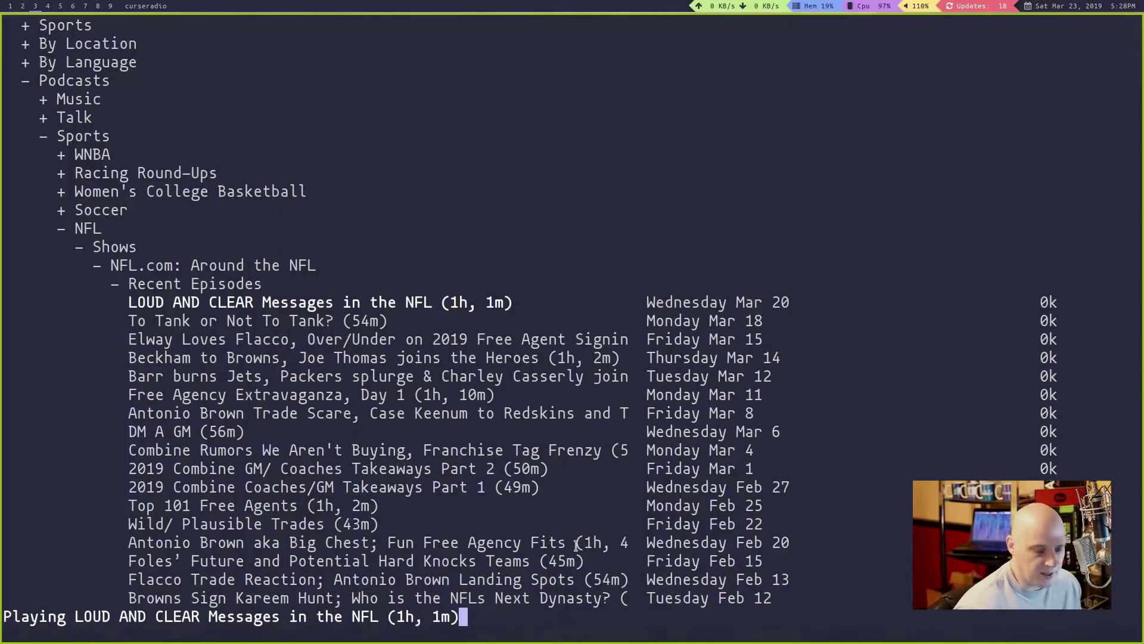
{"action": "key", "text": "Up"}
{"action": "key", "text": "Up"}
{"action": "key", "text": "Up"}
{"action": "key", "text": "Up"}
{"action": "key", "text": "Up"}
{"action": "key", "text": "Up"}
{"action": "key", "text": "Up"}
{"action": "key", "text": "Up"}
{"action": "key", "text": "Up"}
{"action": "key", "text": "Up"}
{"action": "key", "text": "Up"}
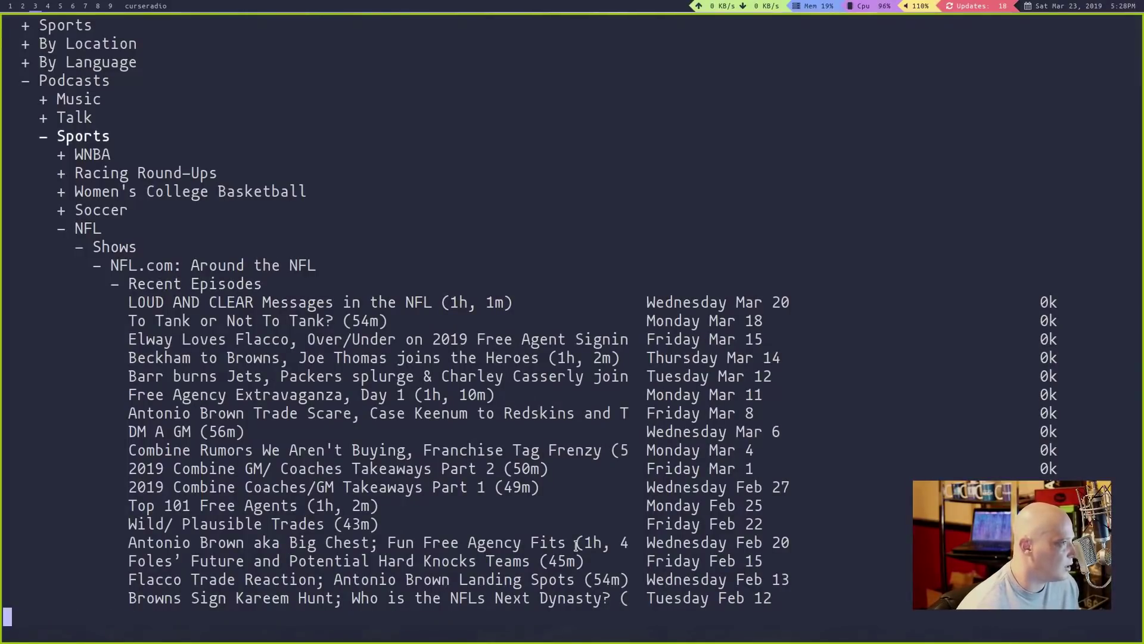
{"action": "key", "text": "Up"}
{"action": "key", "text": "Return"}
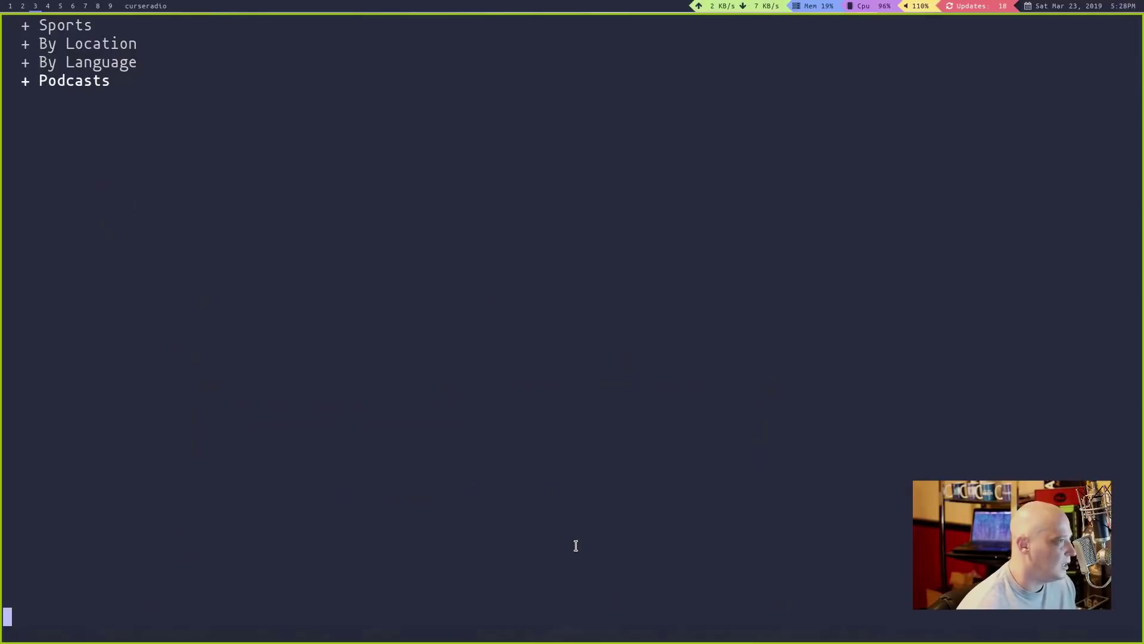
{"action": "key", "text": "Up"}
{"action": "key", "text": "Up"}
{"action": "key", "text": "Up"}
{"action": "key", "text": "Up"}
{"action": "key", "text": "Up"}
{"action": "key", "text": "Up"}
{"action": "key", "text": "Up"}
{"action": "key", "text": "Up"}
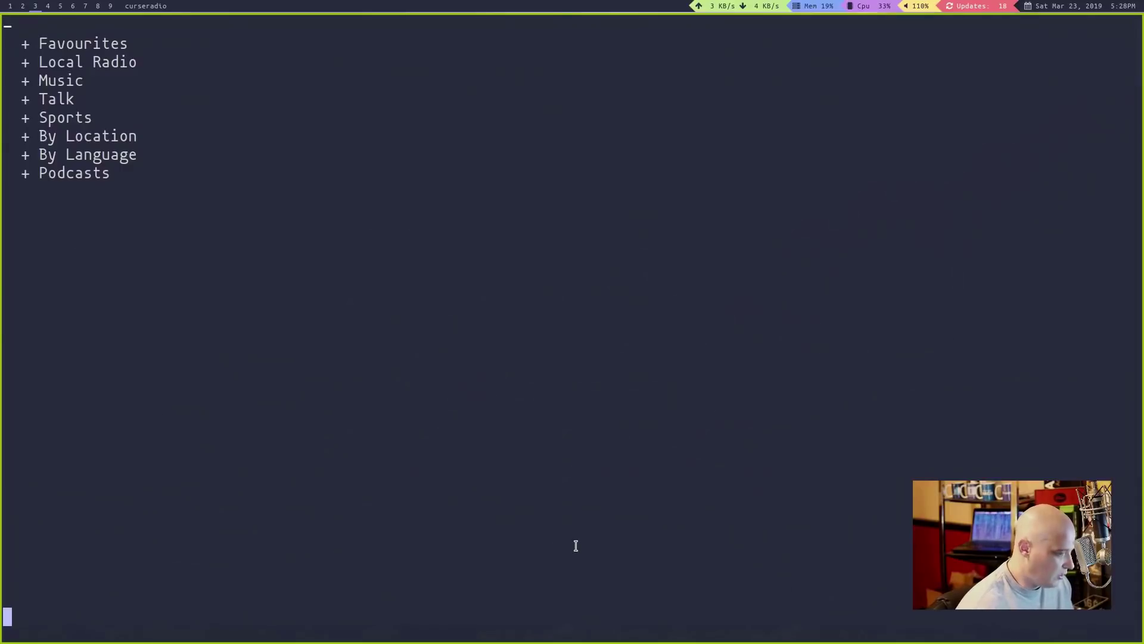
Quit curseradio, try man curseradio, then run curseradio --help and quit the player.
{"action": "type", "text": "qman cu"}
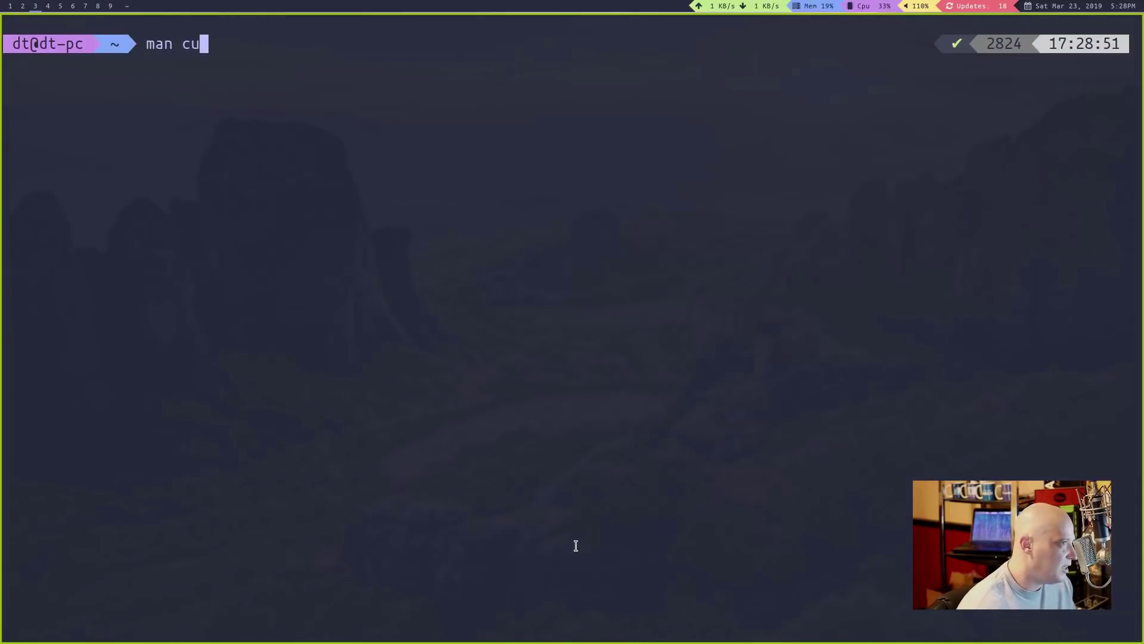
{"action": "type", "text": "rseradio"}
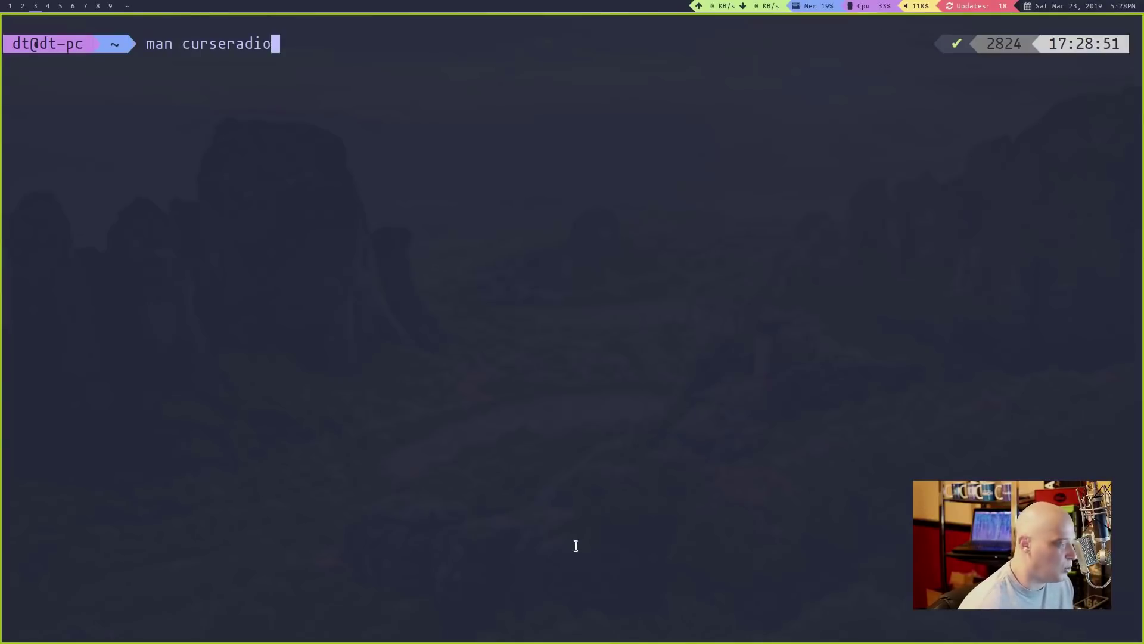
{"action": "key", "text": "Return"}
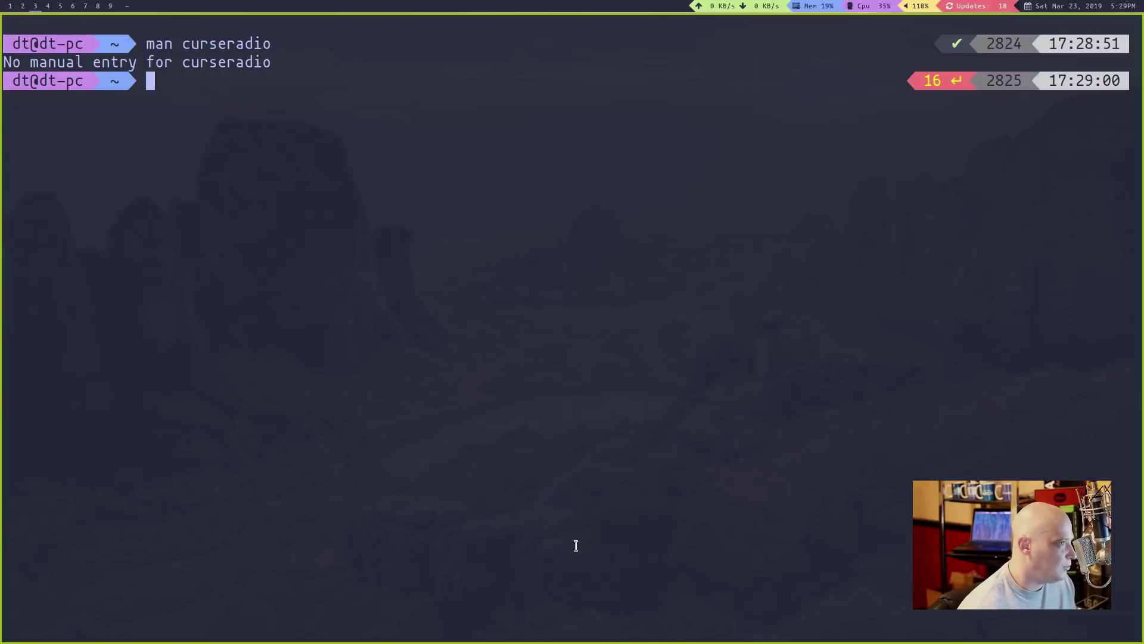
{"action": "type", "text": "curseradio"}
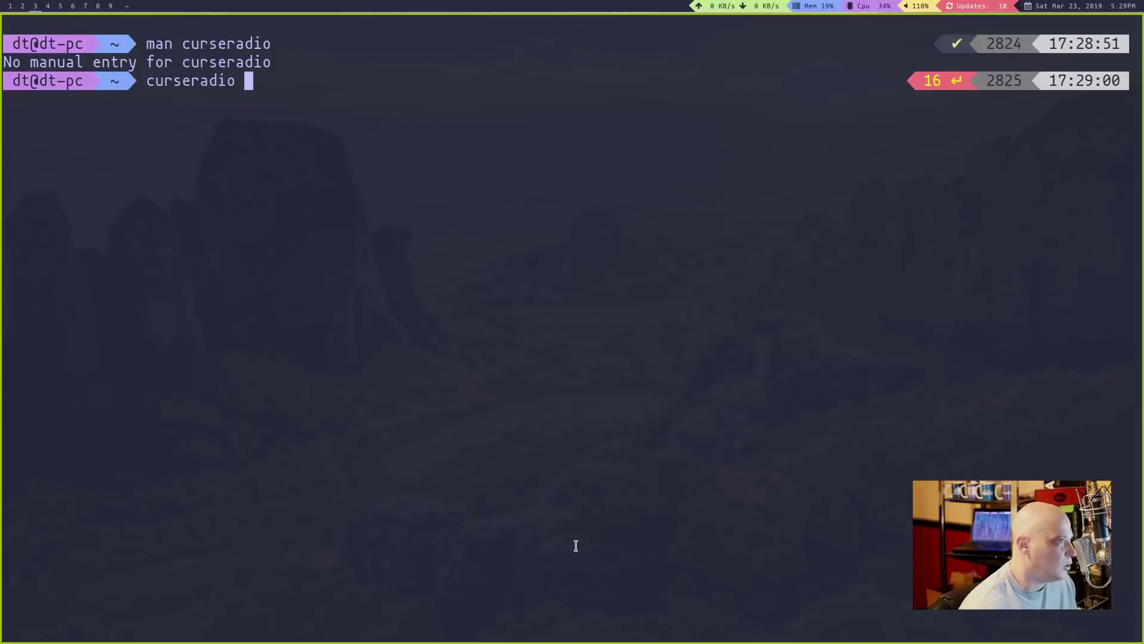
{"action": "type", "text": " --help"}
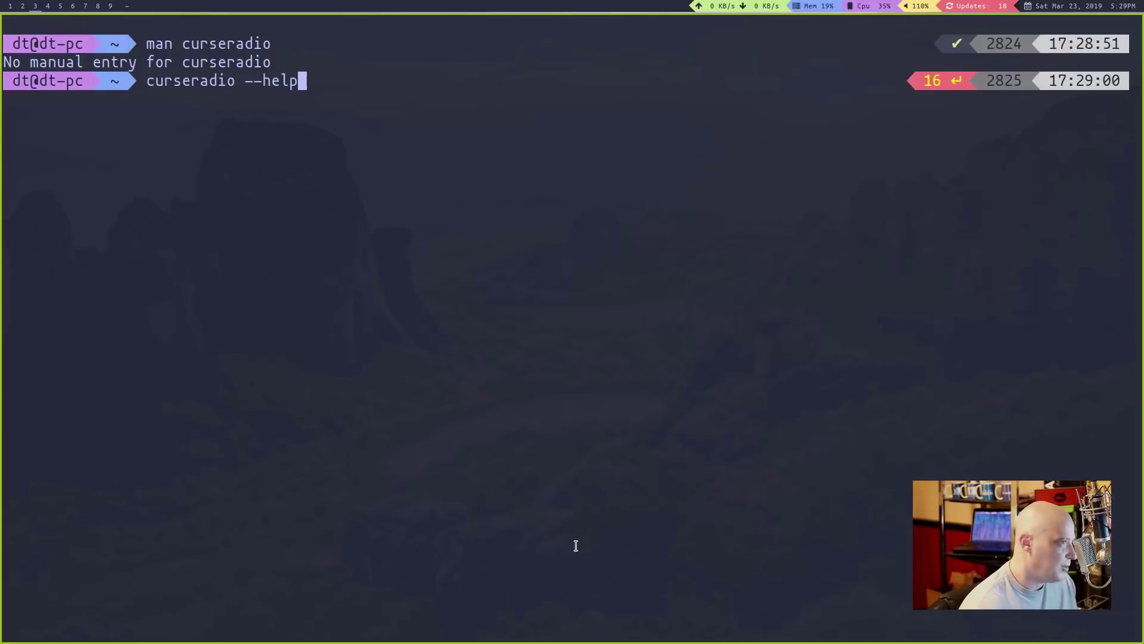
{"action": "key", "text": "Return"}
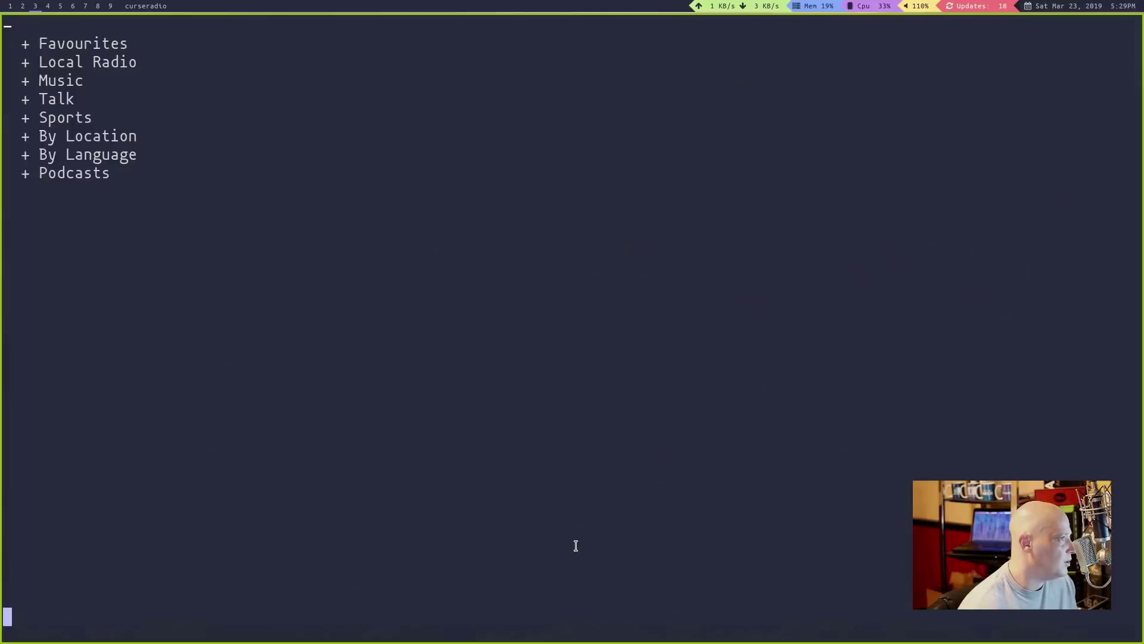
{"action": "key", "text": "q"}
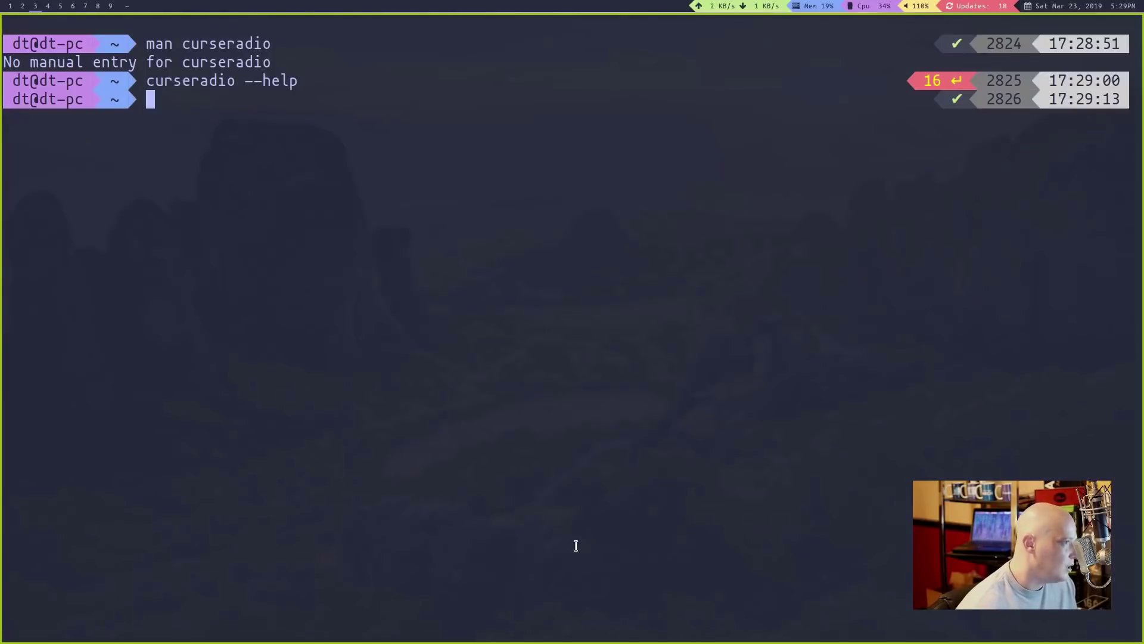
Retry with curseradio -h, which just reopens the player, and quit again.
{"action": "key", "text": "Up"}
{"action": "key", "text": "BackSpace"}
{"action": "key", "text": "BackSpace"}
{"action": "key", "text": "BackSpace"}
{"action": "key", "text": "BackSpace"}
{"action": "key", "text": "BackSpace"}
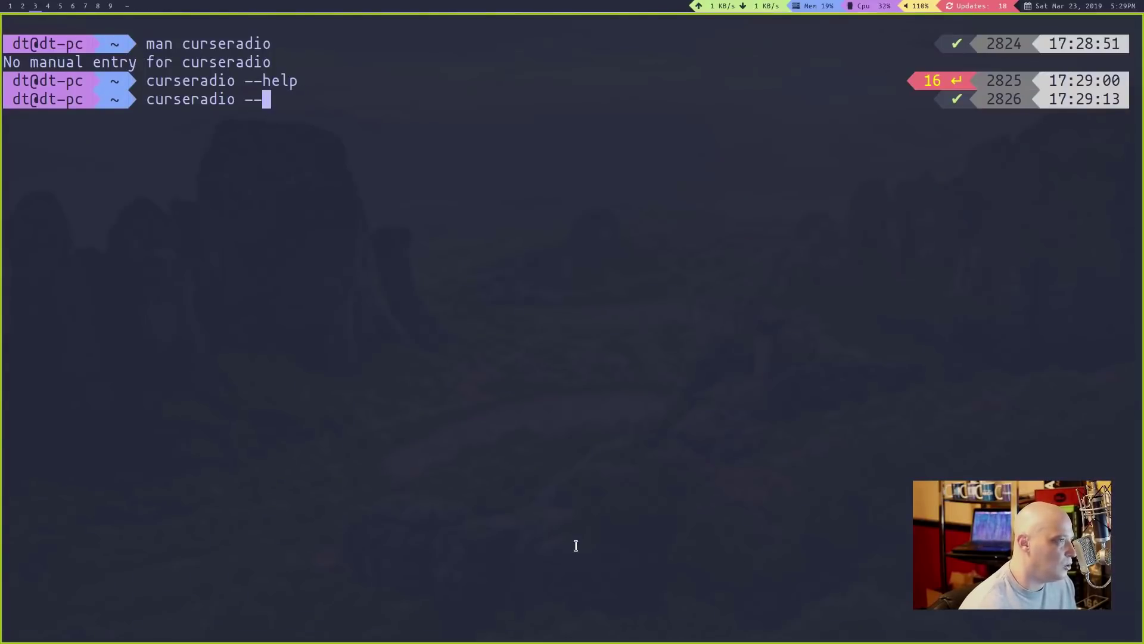
{"action": "type", "text": "h"}
{"action": "key", "text": "Return"}
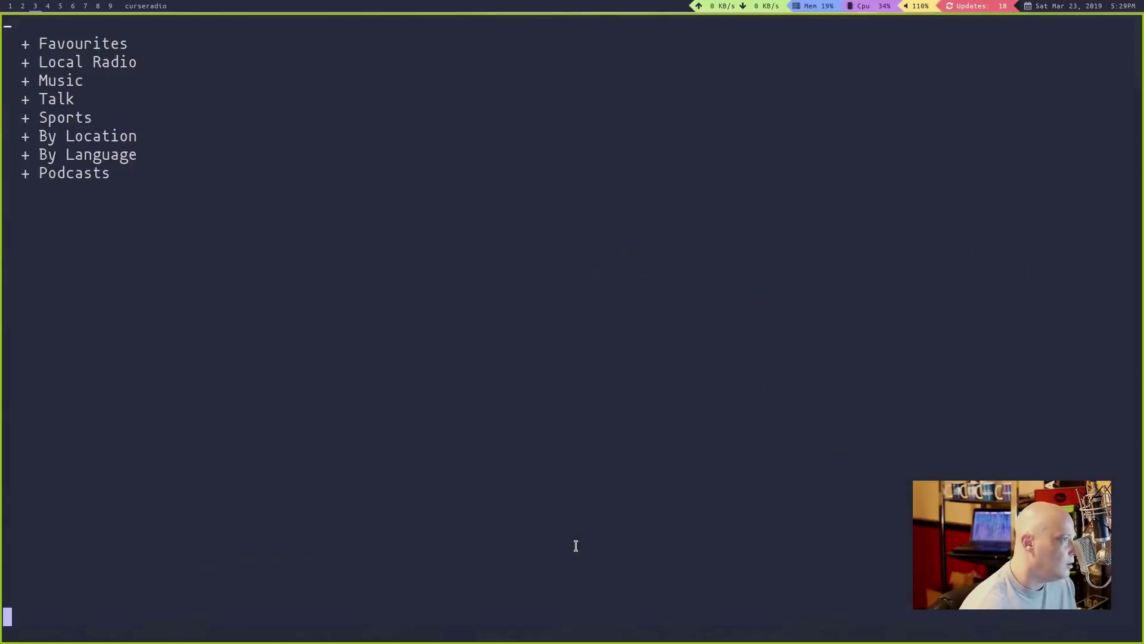
{"action": "key", "text": "q"}
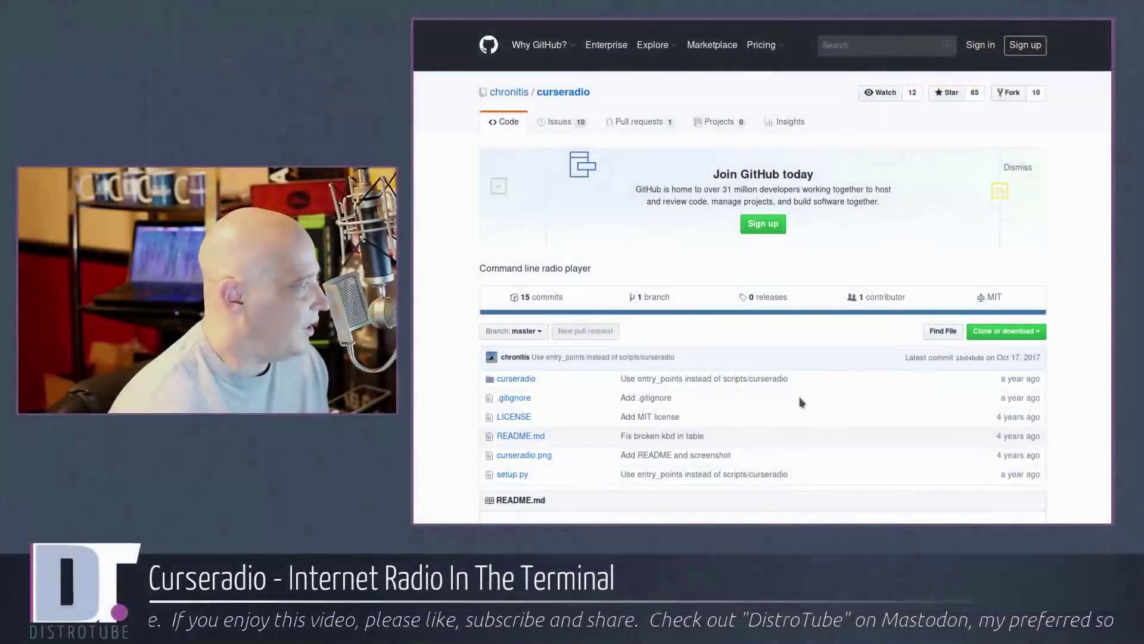
{"action": "scroll", "coordinate": [800, 401], "scroll_direction": "down", "scroll_amount": 5}
{"action": "scroll", "coordinate": [862, 401], "scroll_direction": "down", "scroll_amount": 5}
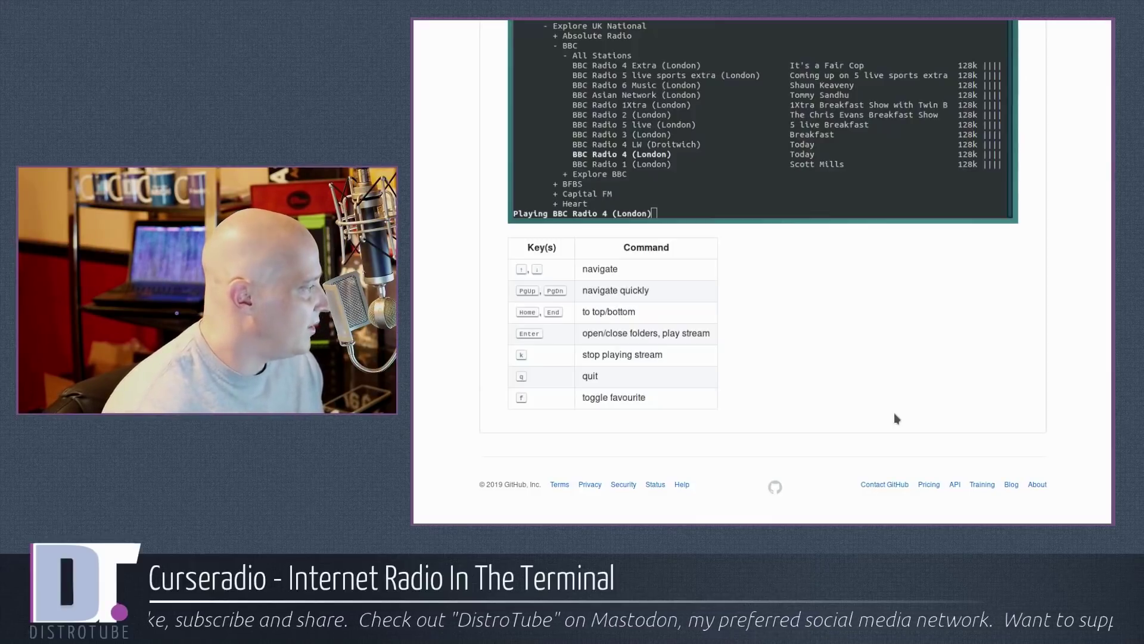
{"action": "scroll", "coordinate": [894, 413], "scroll_direction": "up", "scroll_amount": 10}
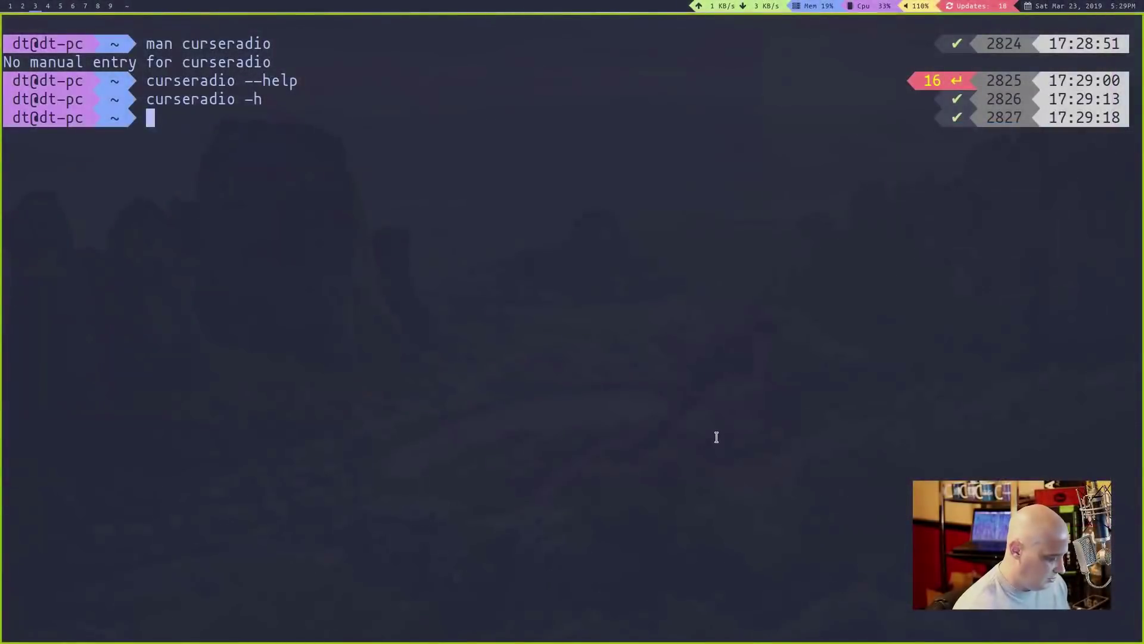
Relaunch curseradio, check Favourites, and expand Local Radio to its FM stations.
{"action": "type", "text": "curser"}
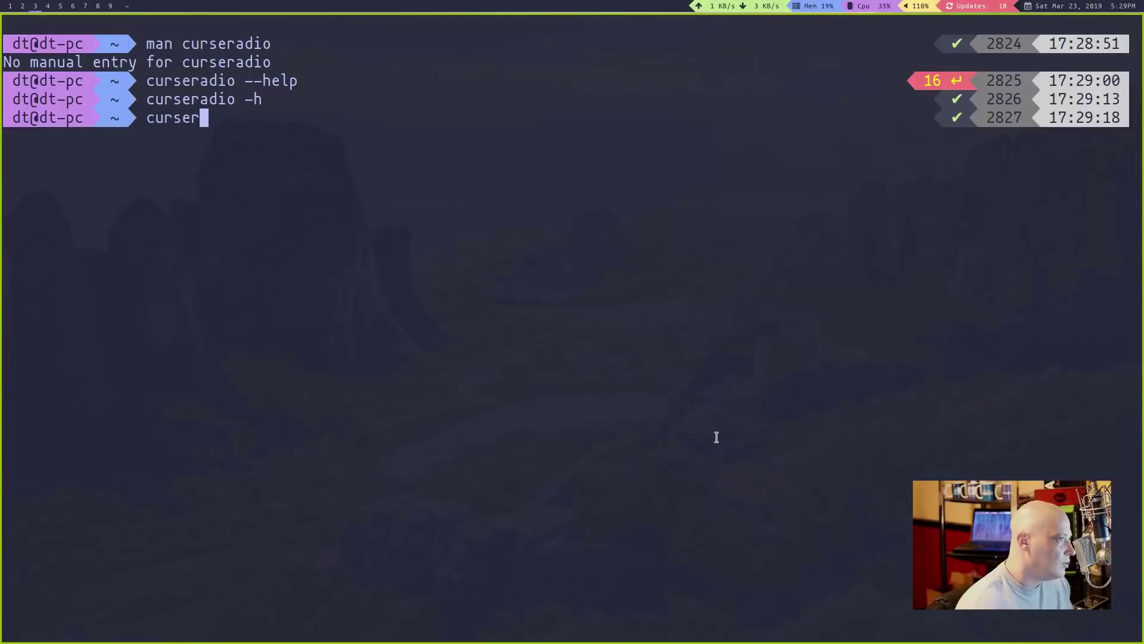
{"action": "type", "text": "adio"}
{"action": "key", "text": "Return"}
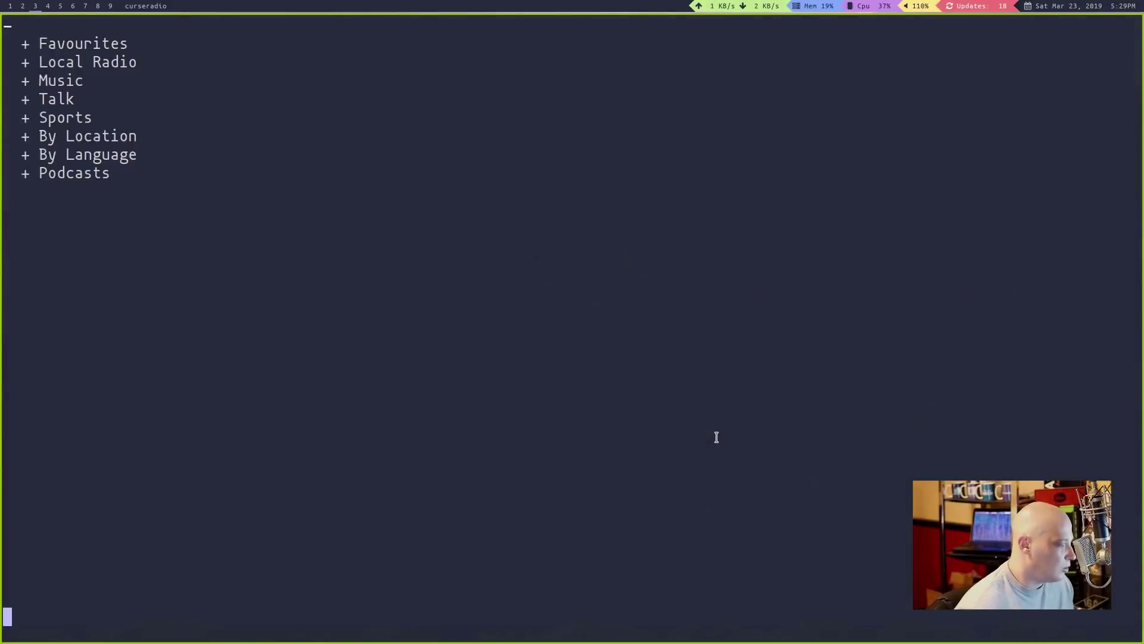
{"action": "key", "text": "Return"}
{"action": "key", "text": "Return"}
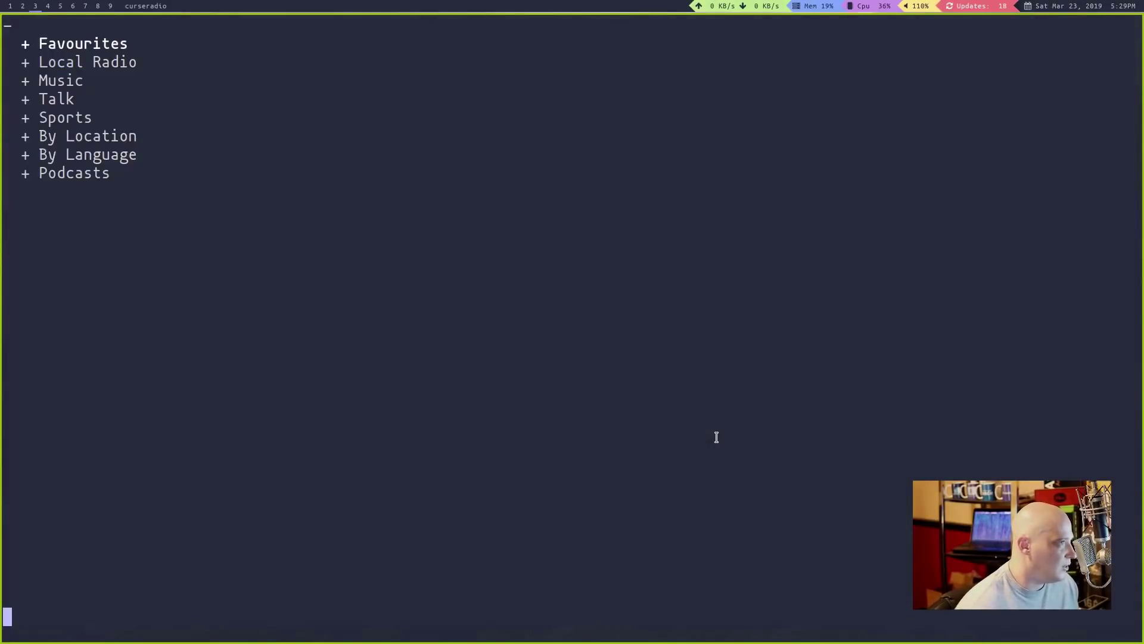
{"action": "key", "text": "Down"}
{"action": "key", "text": "Return"}
{"action": "key", "text": "Down"}
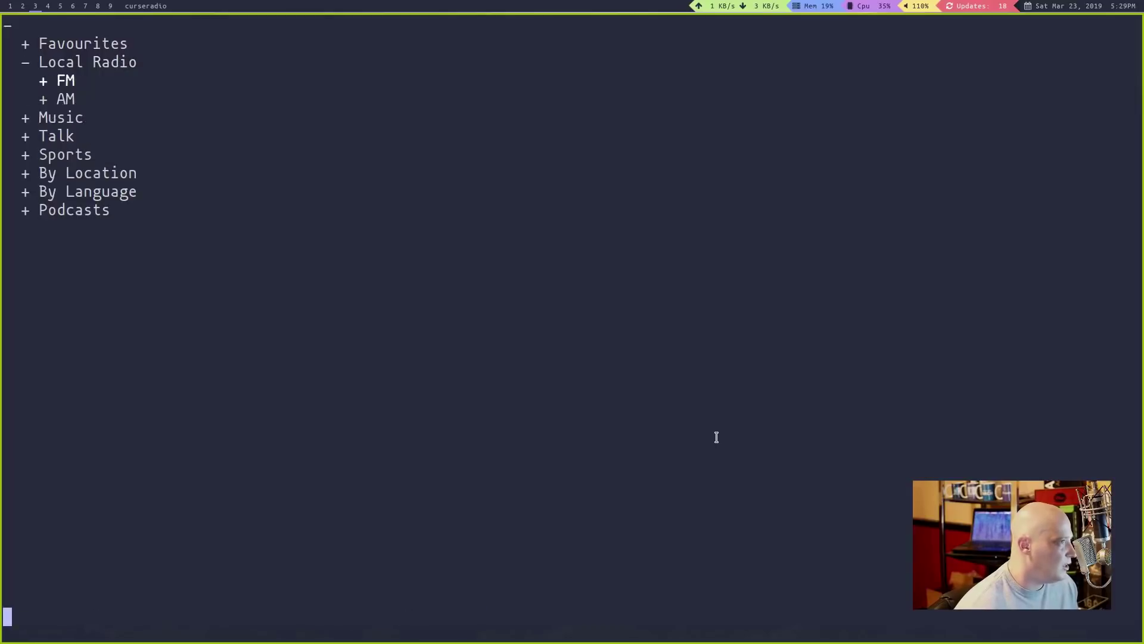
{"action": "key", "text": "Return"}
Play 105.3 LA 105 (Classic Hits), stop it, and open Favourites to check for it.
{"action": "key", "text": "Down"}
{"action": "key", "text": "Down"}
{"action": "key", "text": "Down"}
{"action": "key", "text": "Down"}
{"action": "key", "text": "Down"}
{"action": "key", "text": "Down"}
{"action": "key", "text": "Down"}
{"action": "key", "text": "Down"}
{"action": "key", "text": "Down"}
{"action": "key", "text": "Down"}
{"action": "key", "text": "Down"}
{"action": "key", "text": "Down"}
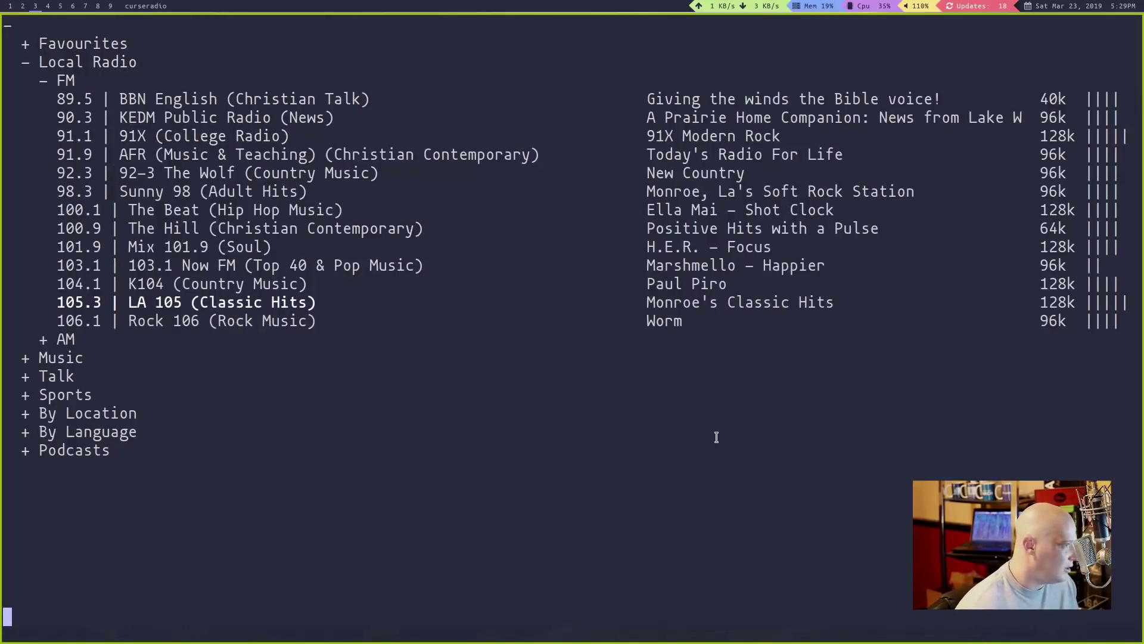
{"action": "key", "text": "Return"}
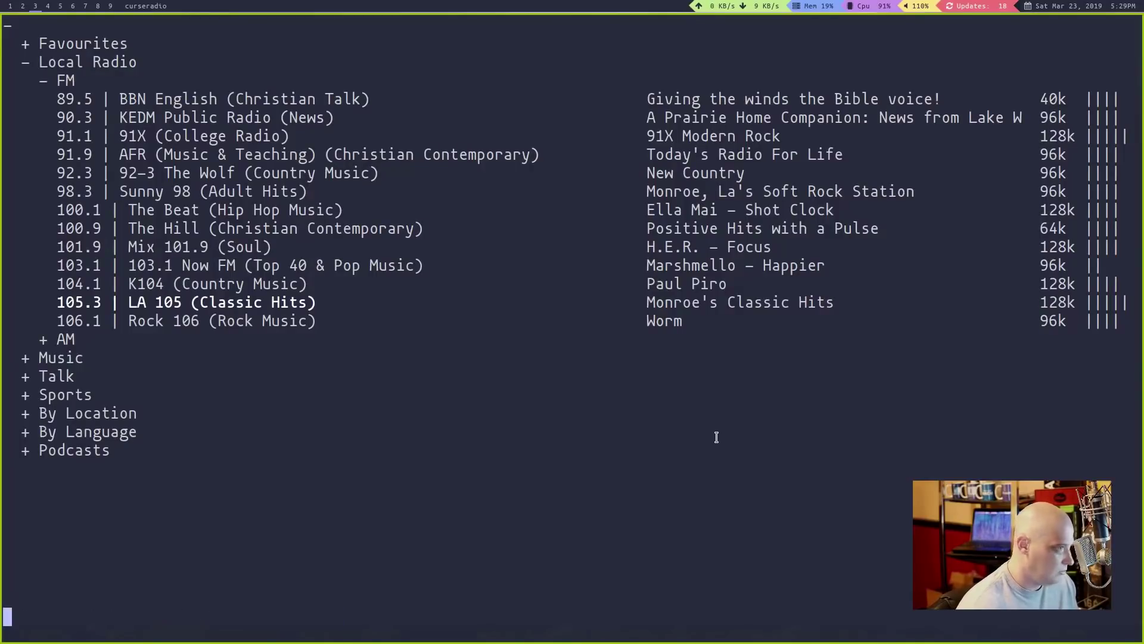
{"action": "key", "text": "Up"}
{"action": "key", "text": "Up"}
{"action": "key", "text": "Up"}
{"action": "key", "text": "Up"}
{"action": "key", "text": "Up"}
{"action": "key", "text": "Up"}
{"action": "key", "text": "Up"}
{"action": "key", "text": "Up"}
{"action": "key", "text": "Up"}
{"action": "key", "text": "Up"}
{"action": "key", "text": "Up"}
{"action": "key", "text": "Up"}
{"action": "key", "text": "Up"}
{"action": "key", "text": "Up"}
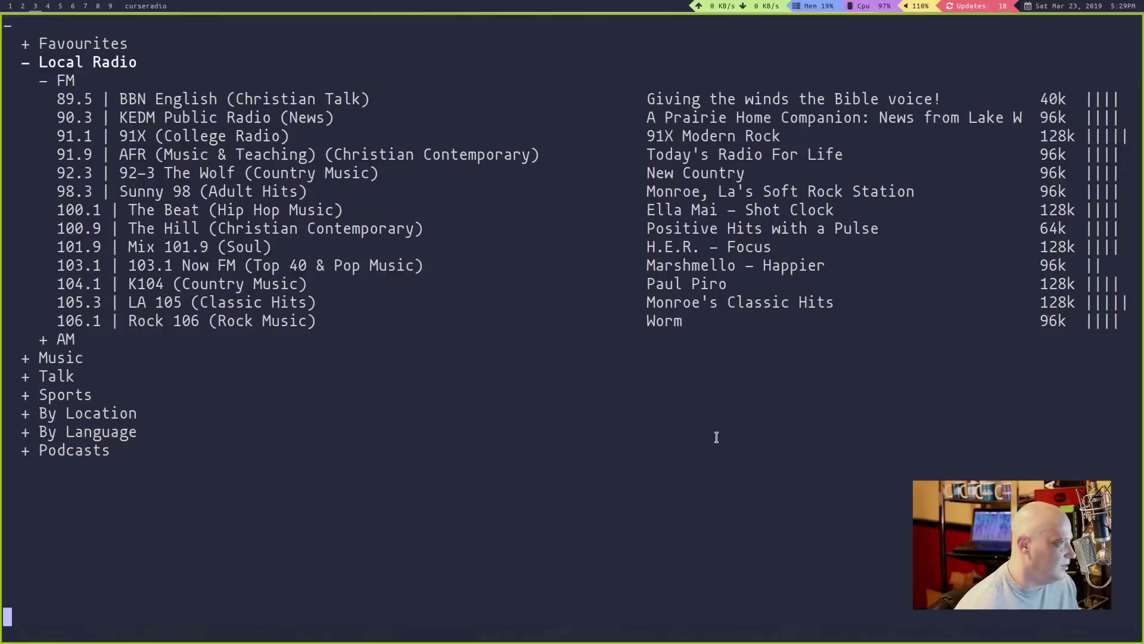
{"action": "key", "text": "Return"}
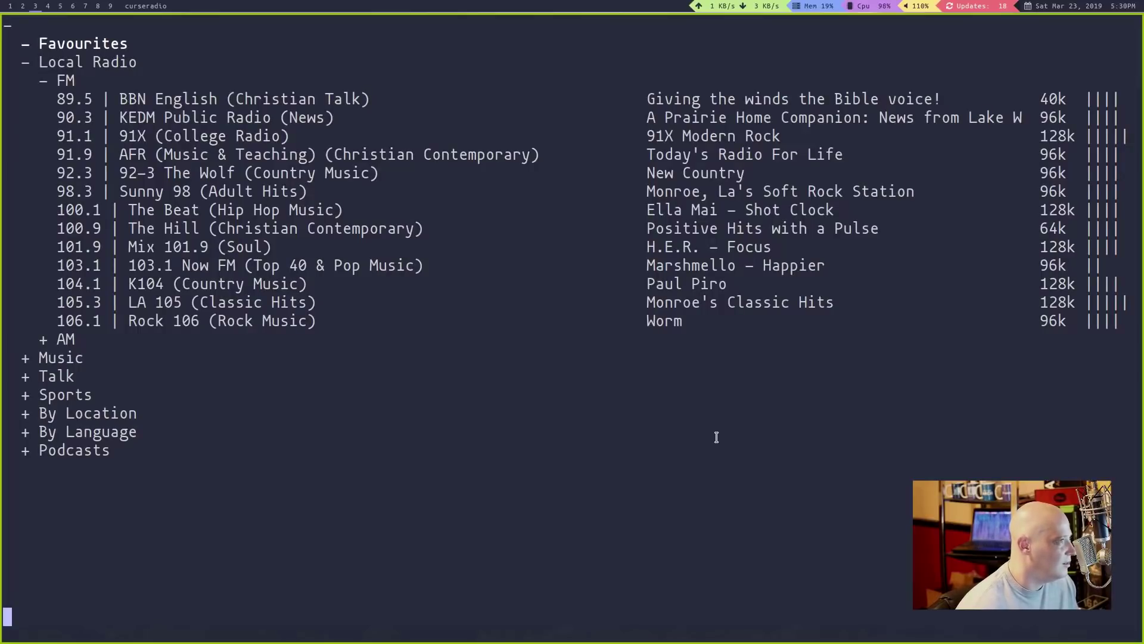